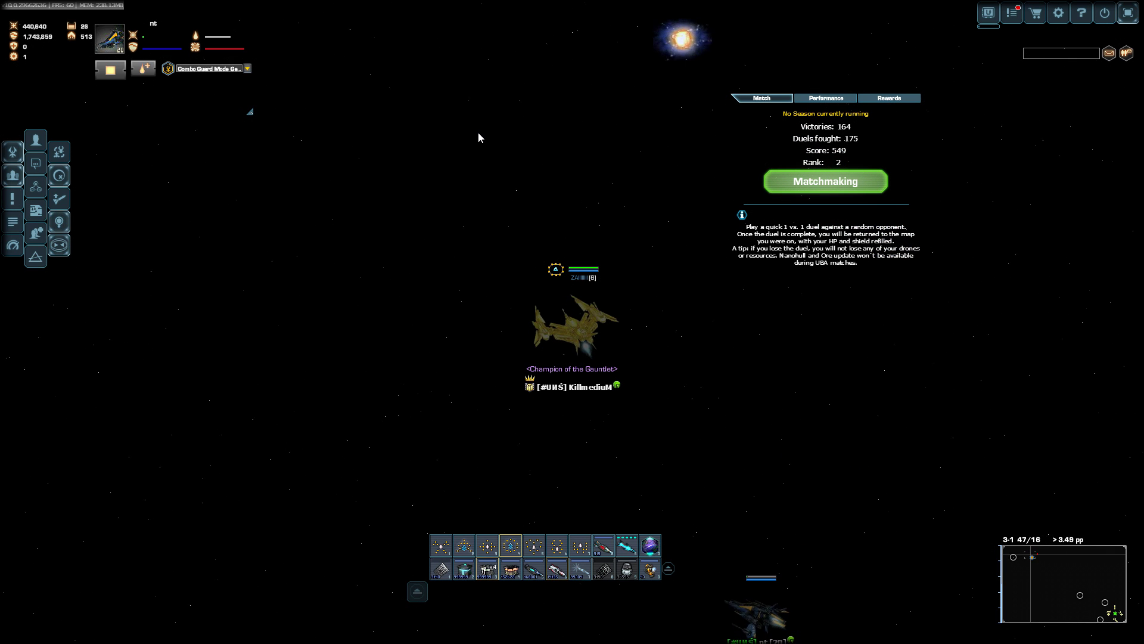
Start 1v1 Ultimate Battle Arena matchmaking and wait to be teleported into the arena.
{"action": "left_click", "coordinate": [824, 187]}
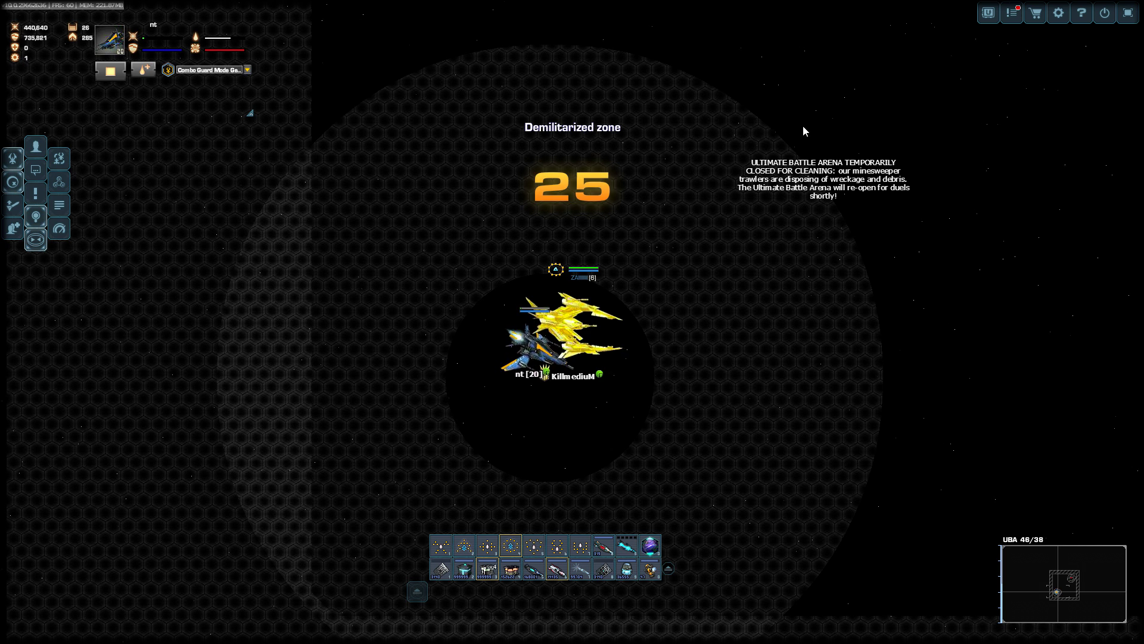
Move aside and close the arena notice, then switch the action bar row.
{"action": "left_click_drag", "start_coordinate": [779, 57], "coordinate": [768, 63]}
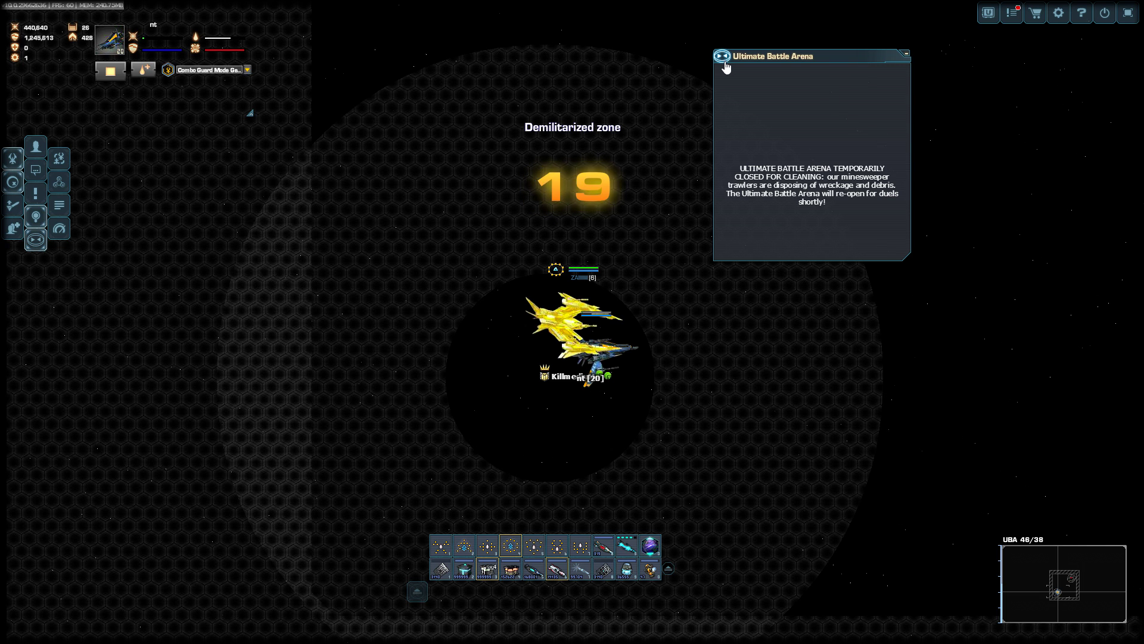
{"action": "left_click", "coordinate": [724, 56]}
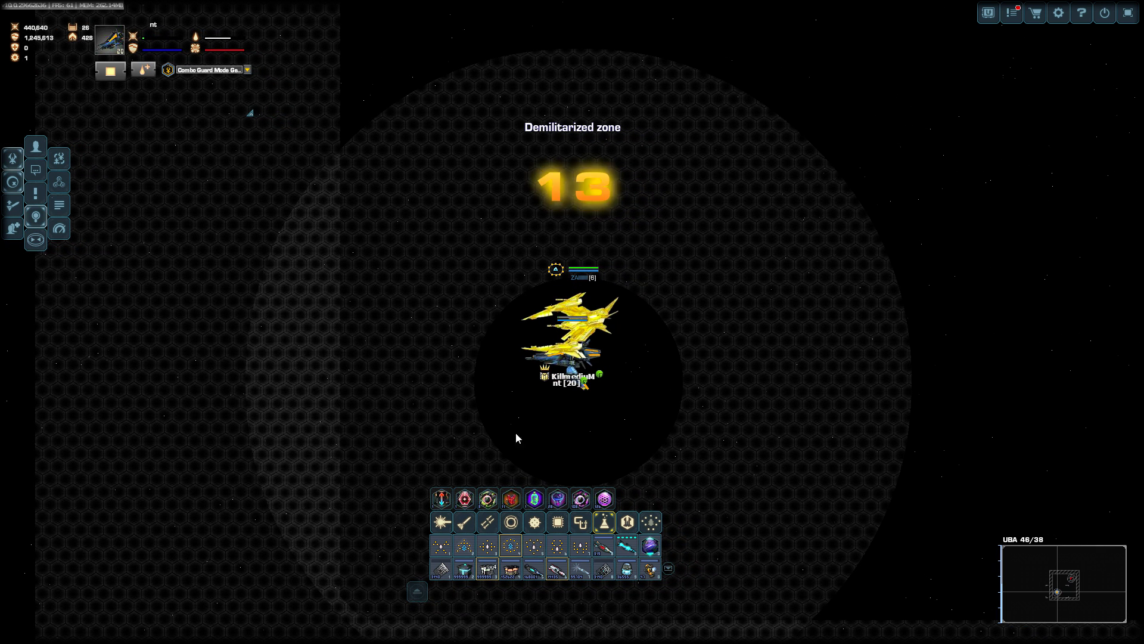
{"action": "left_click", "coordinate": [571, 521]}
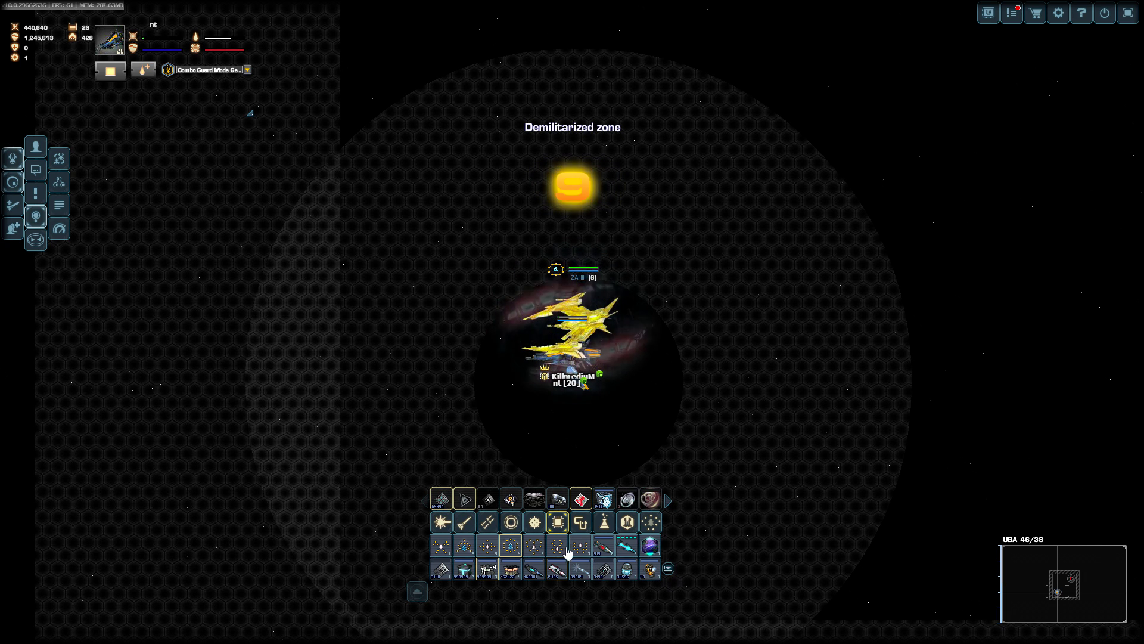
Set the Flash player rendering quality to Niedrig (low).
{"action": "right_click", "coordinate": [311, 206]}
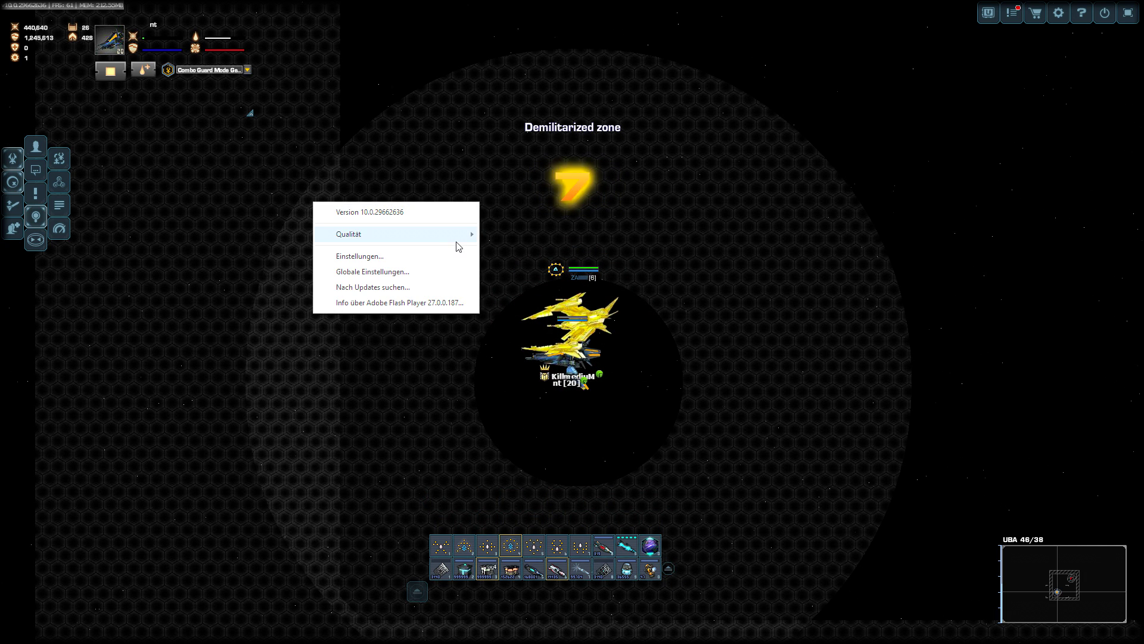
{"action": "left_click", "coordinate": [519, 253]}
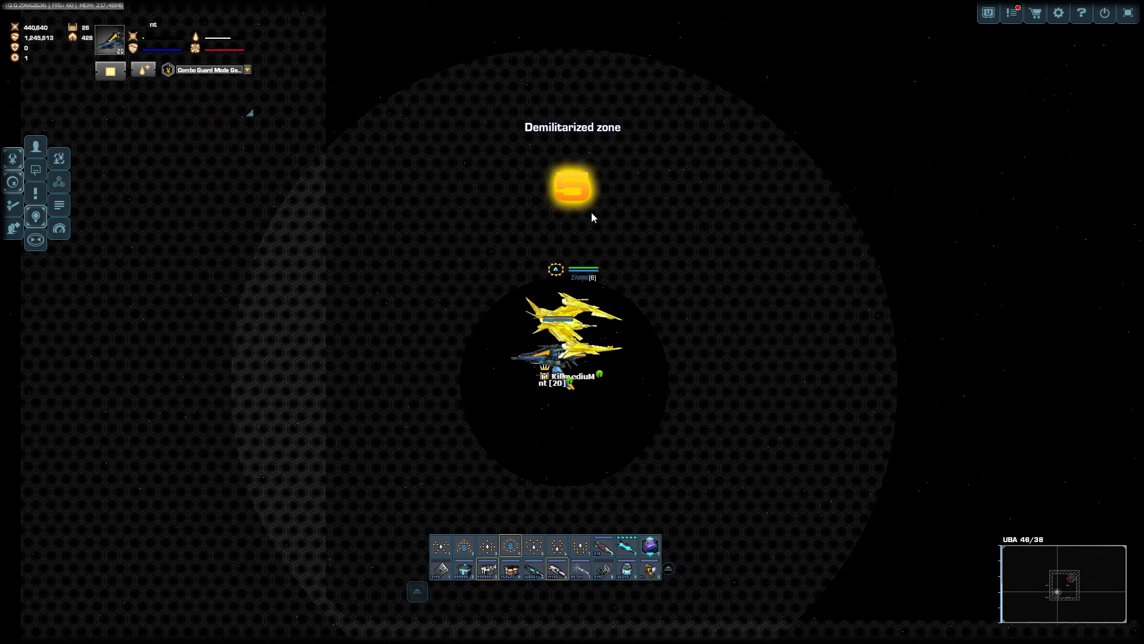
{"action": "right_click", "coordinate": [408, 211]}
{"action": "left_click", "coordinate": [603, 249]}
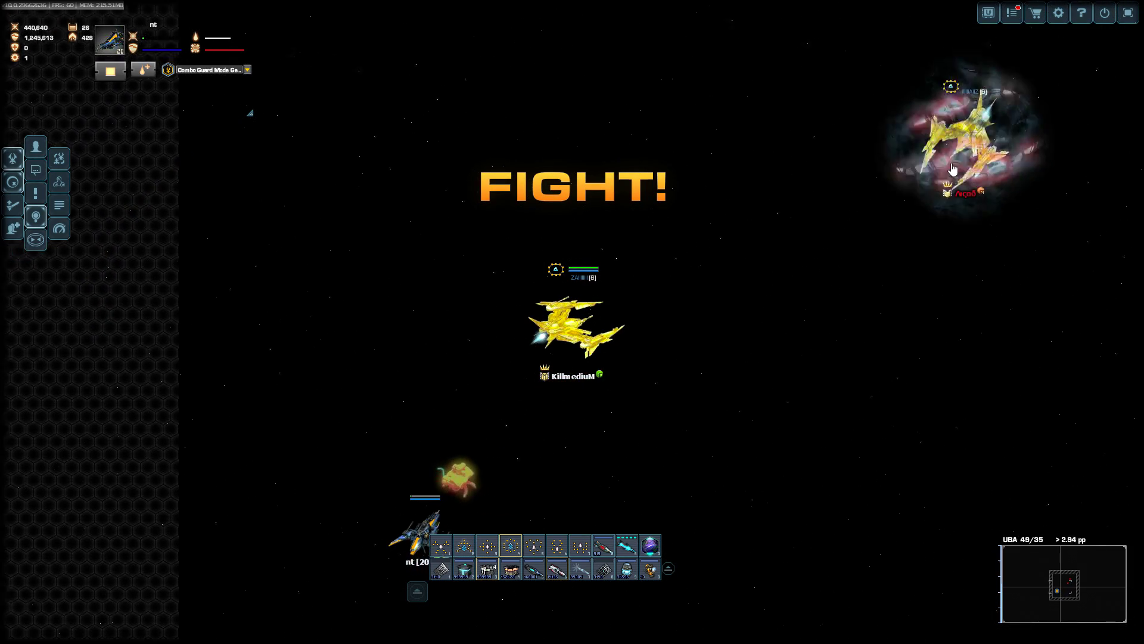
Fly in close around the opponent, briefly toggling the extra ability rows.
{"action": "left_click", "coordinate": [951, 170]}
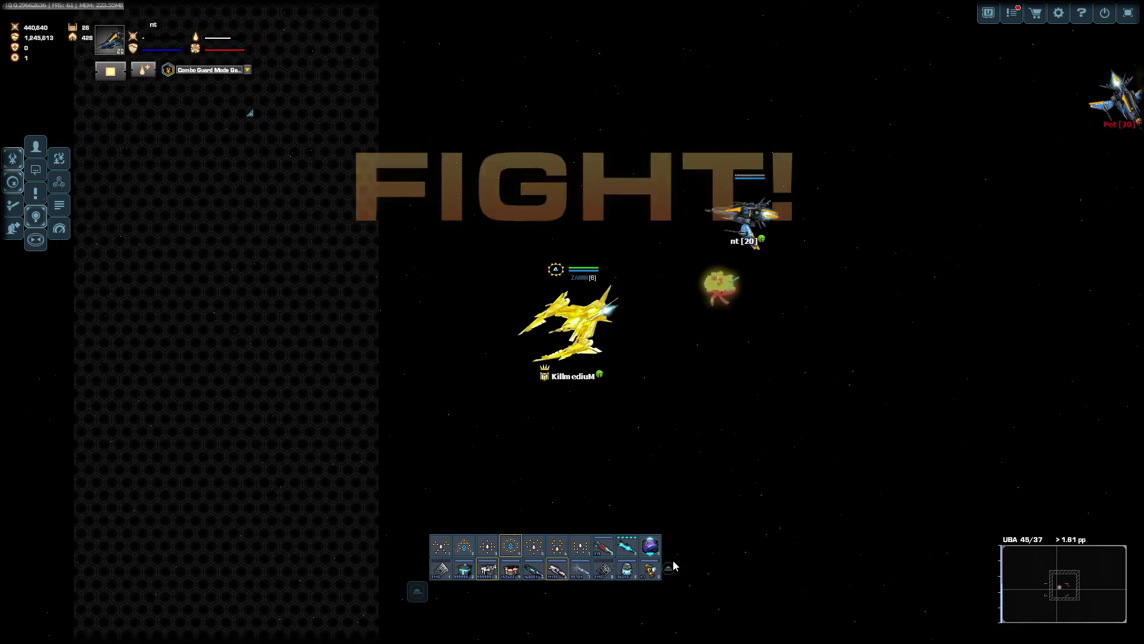
{"action": "left_click", "coordinate": [672, 570]}
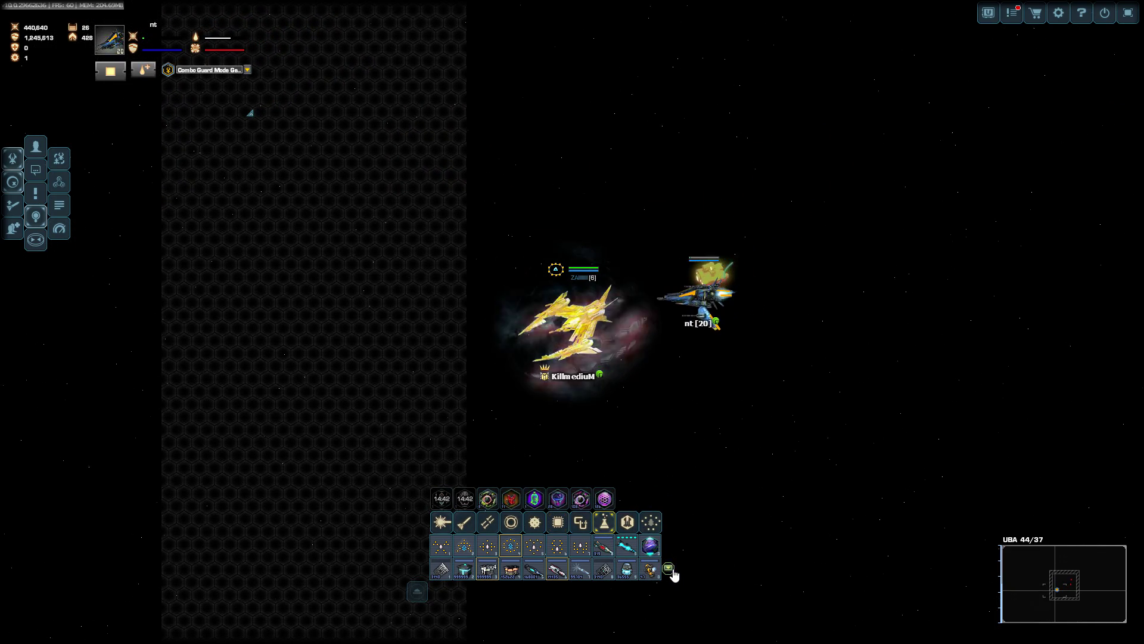
{"action": "left_click", "coordinate": [671, 572]}
{"action": "left_click", "coordinate": [585, 456]}
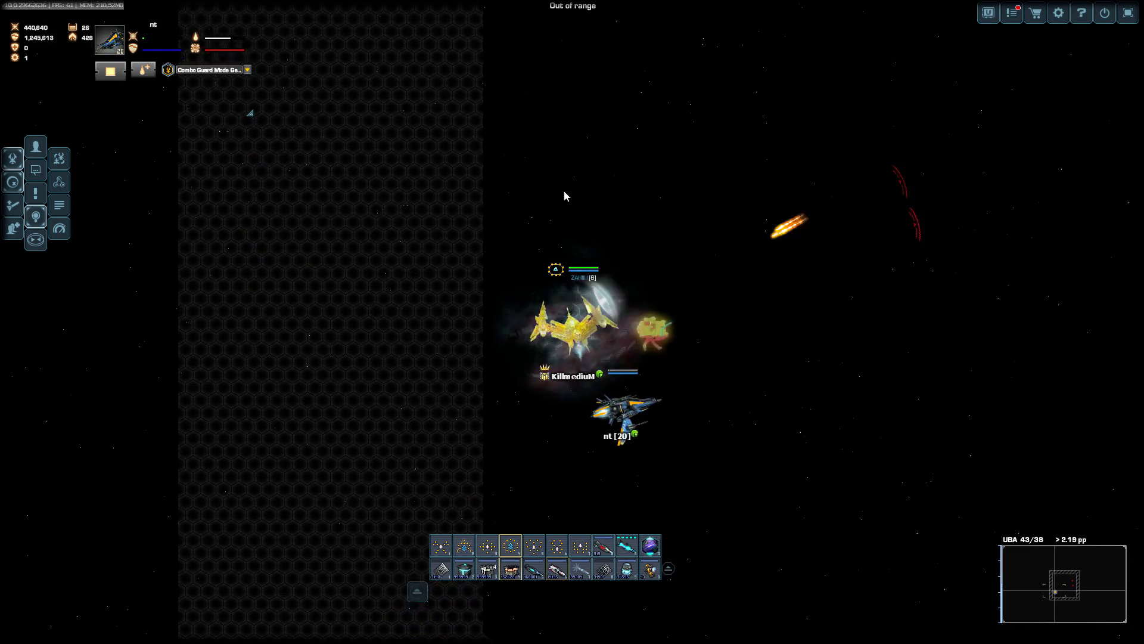
{"action": "left_click", "coordinate": [564, 190]}
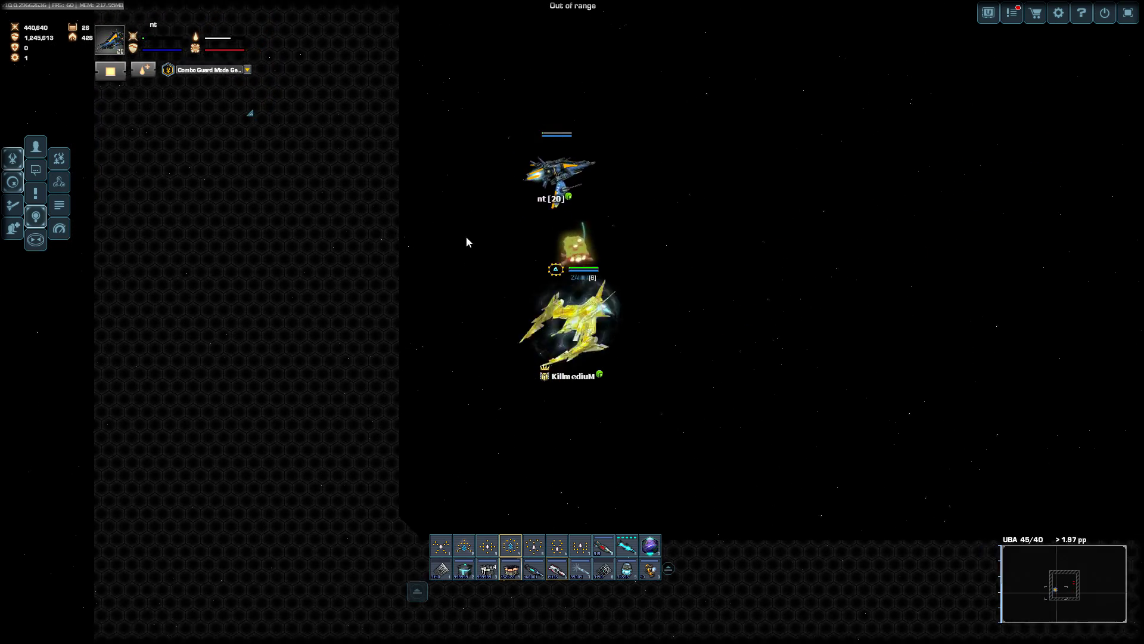
{"action": "left_click", "coordinate": [645, 510]}
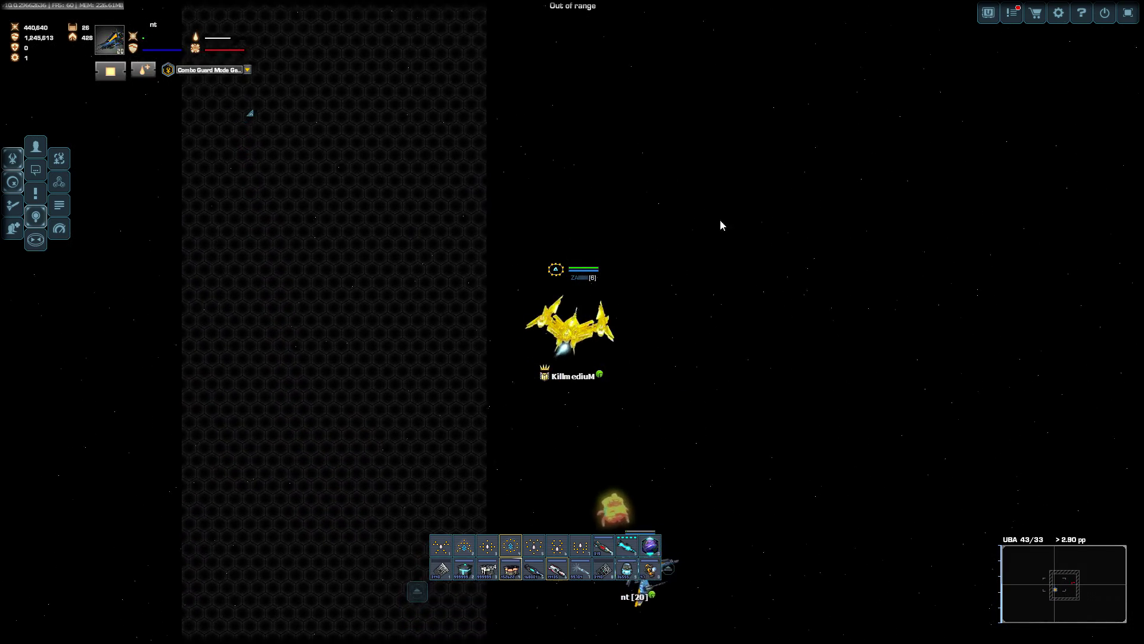
Keep circling above and below the opponent, passing straight through it.
{"action": "left_click", "coordinate": [573, 54]}
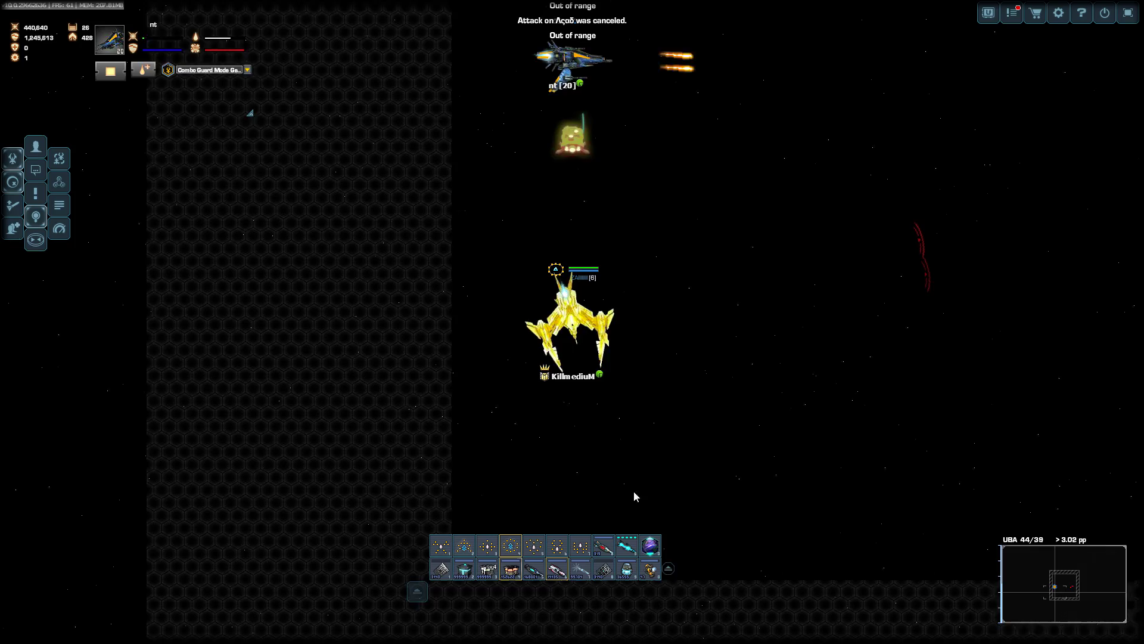
{"action": "left_click", "coordinate": [635, 496]}
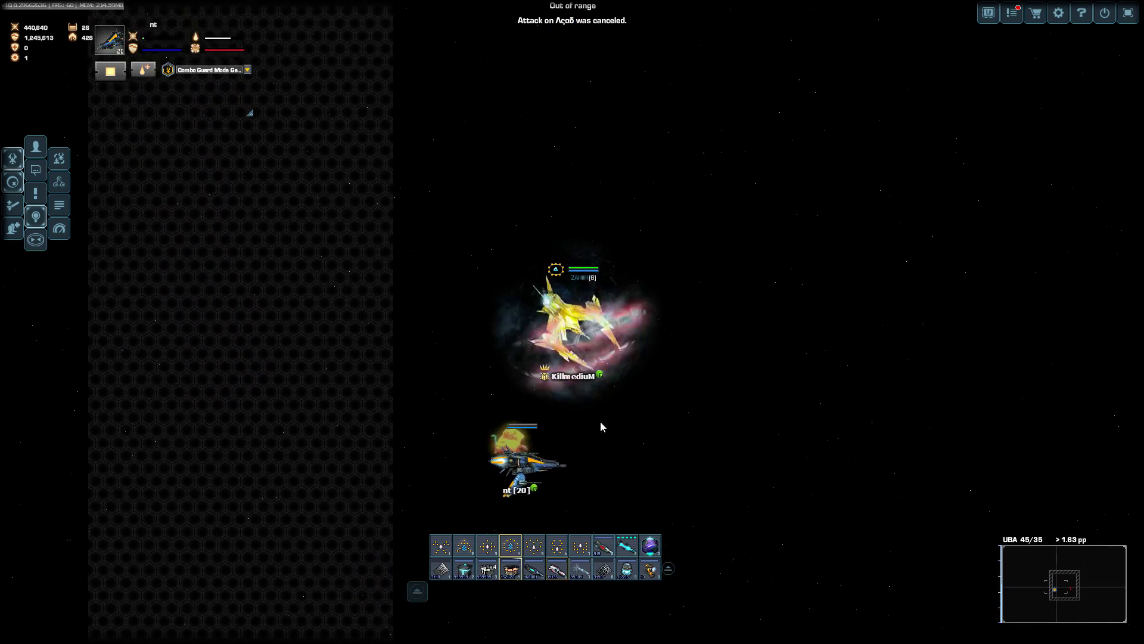
{"action": "left_click", "coordinate": [405, 242]}
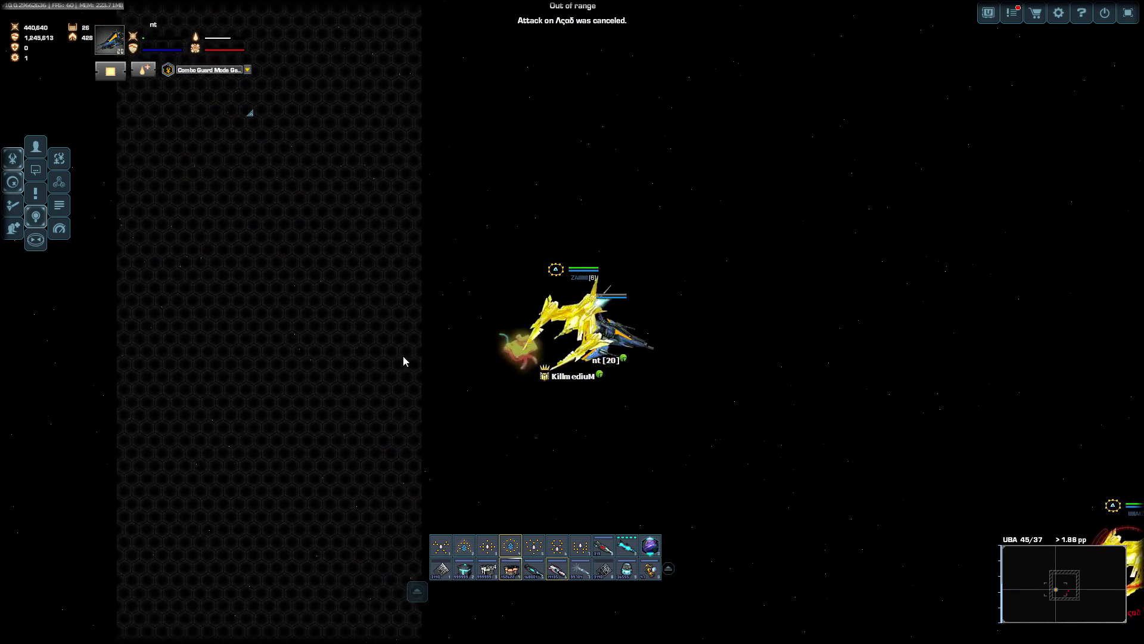
{"action": "left_click", "coordinate": [626, 474]}
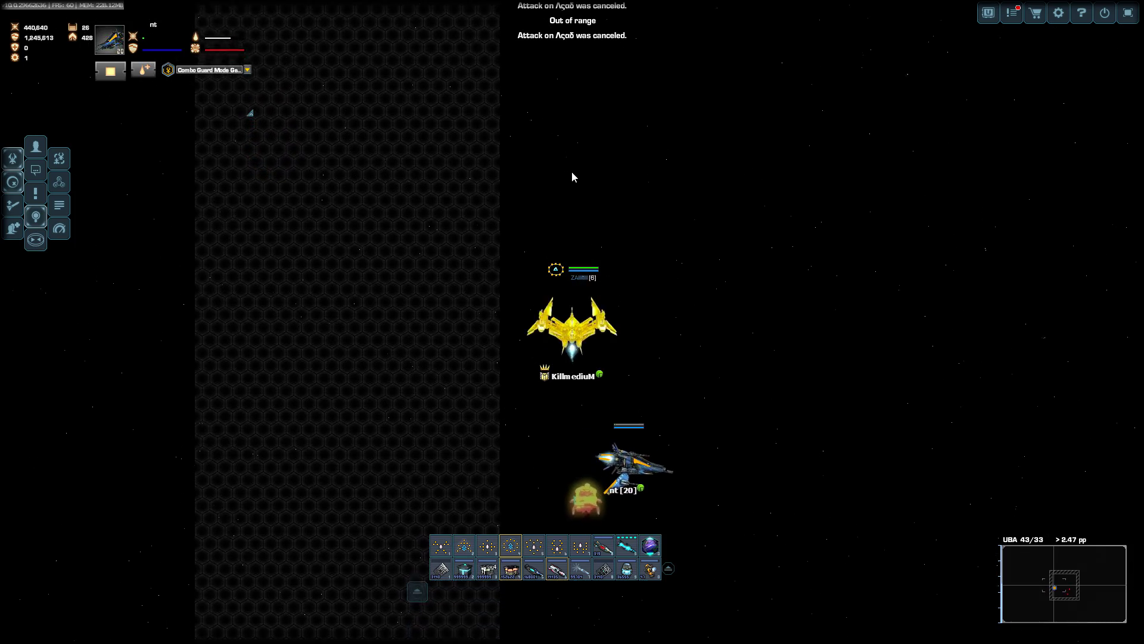
{"action": "left_click", "coordinate": [573, 176]}
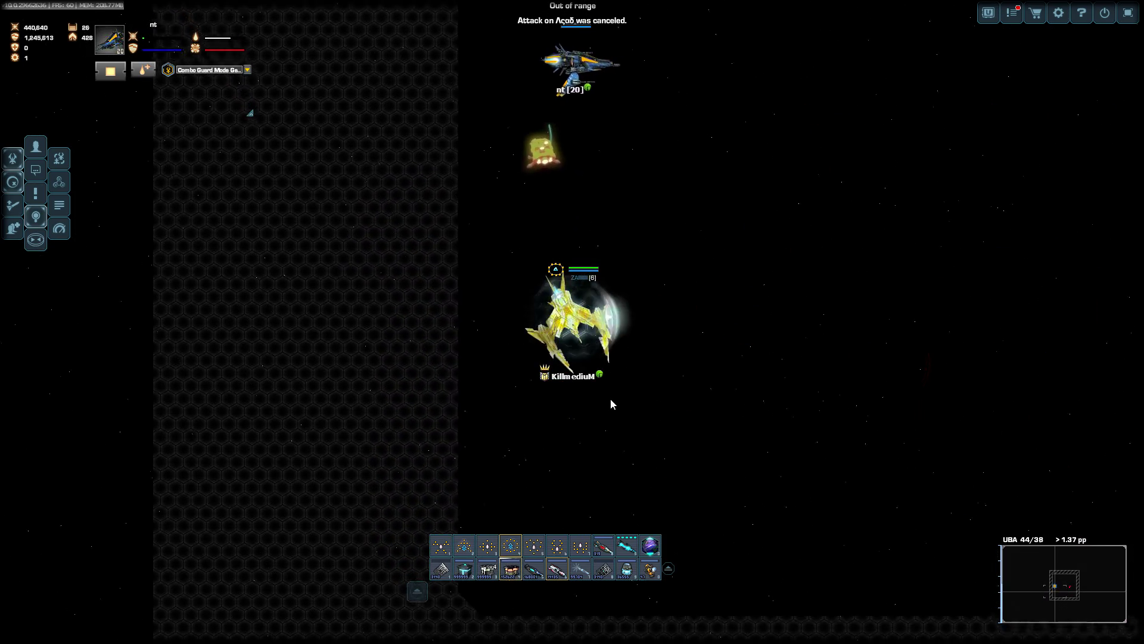
{"action": "left_click", "coordinate": [611, 398]}
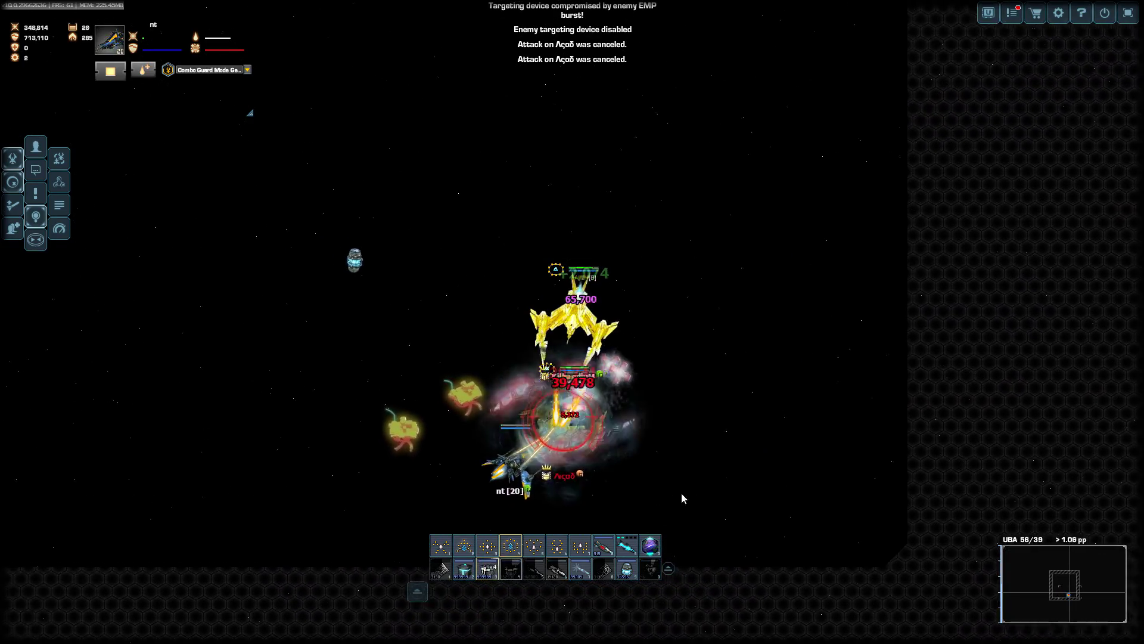
Switch the pet to Kamikaze Detonator mode, then redeploy it in guard mode.
{"action": "left_click", "coordinate": [208, 70]}
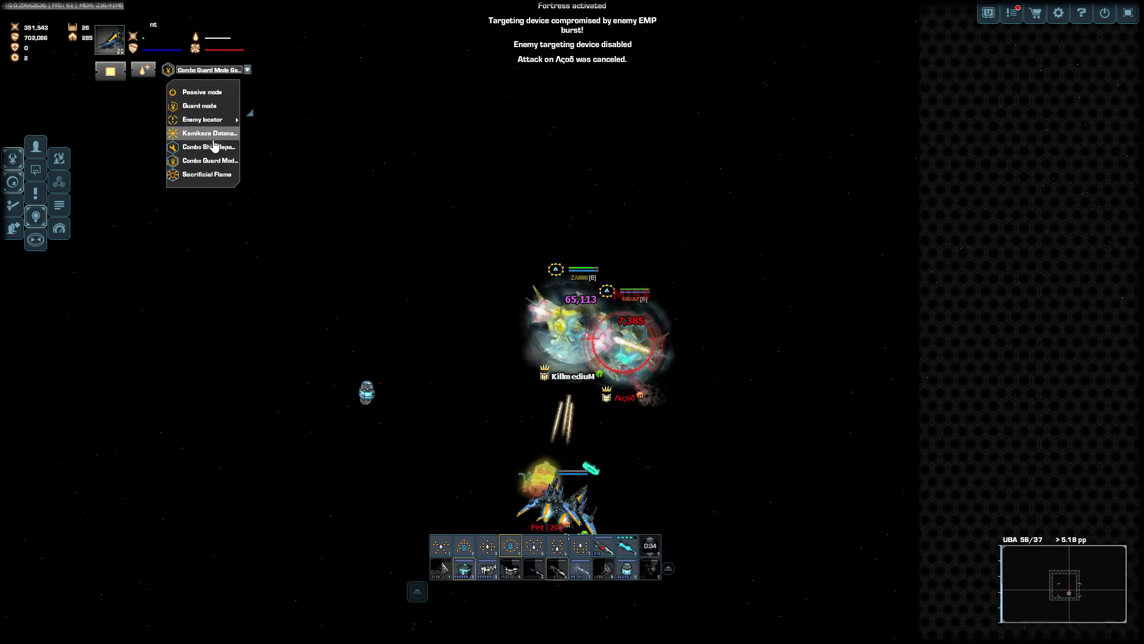
{"action": "left_click", "coordinate": [207, 134]}
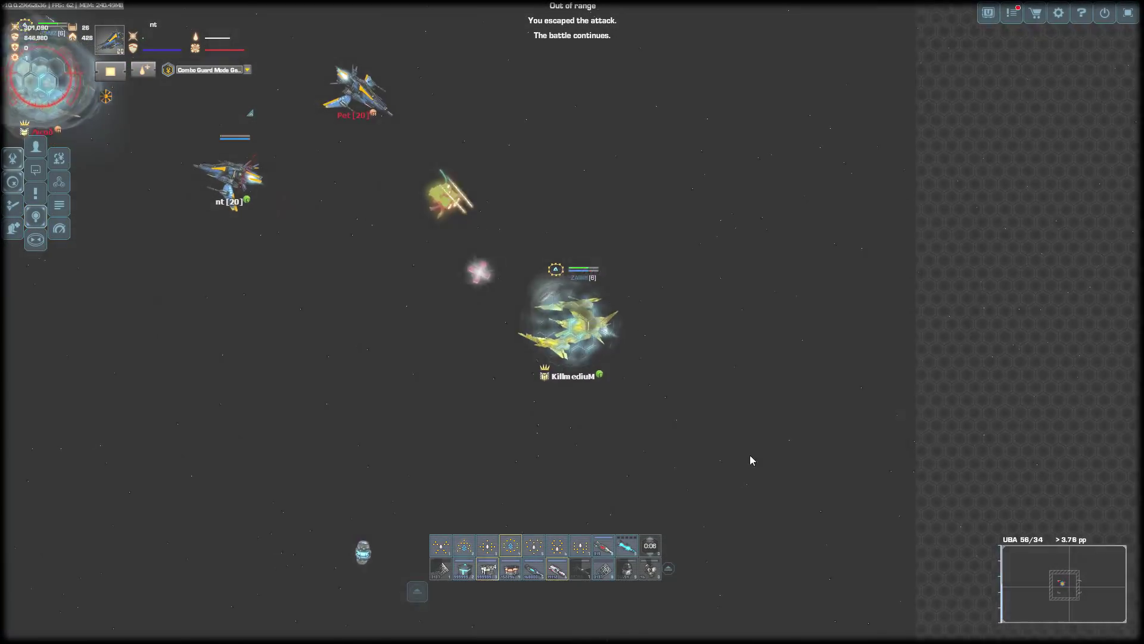
{"action": "left_click", "coordinate": [247, 70]}
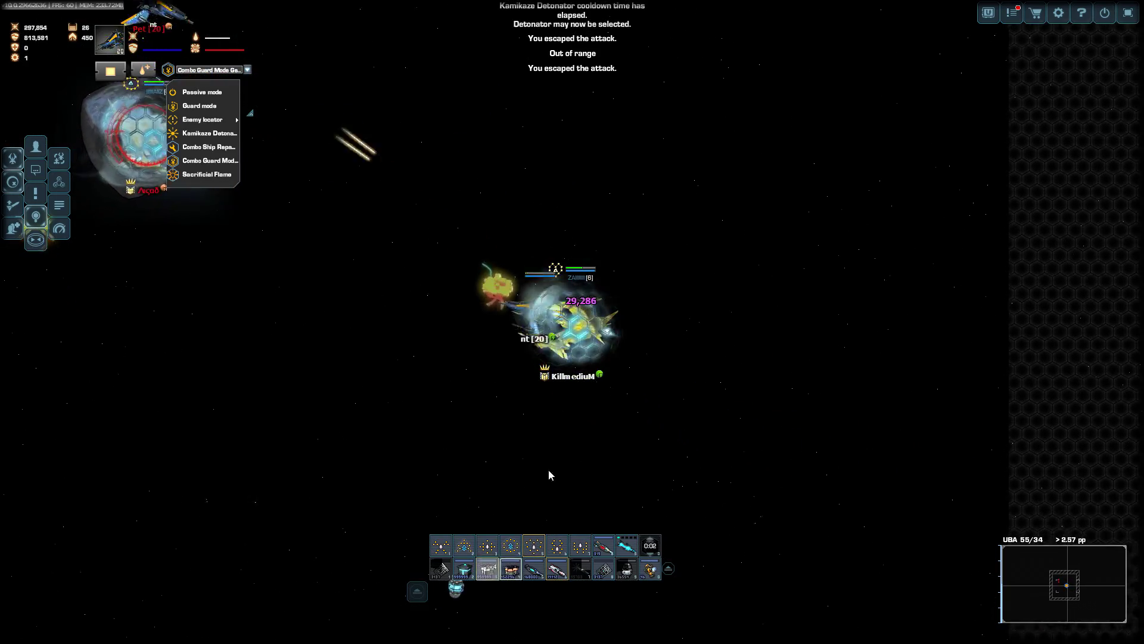
{"action": "left_click", "coordinate": [209, 132]}
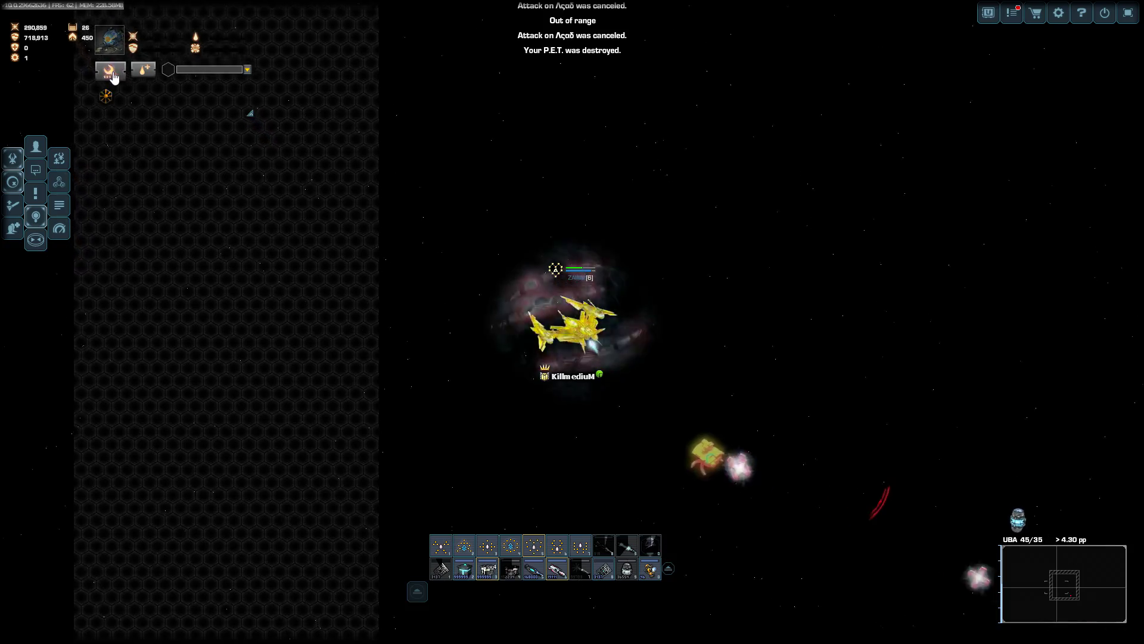
{"action": "left_click", "coordinate": [114, 76]}
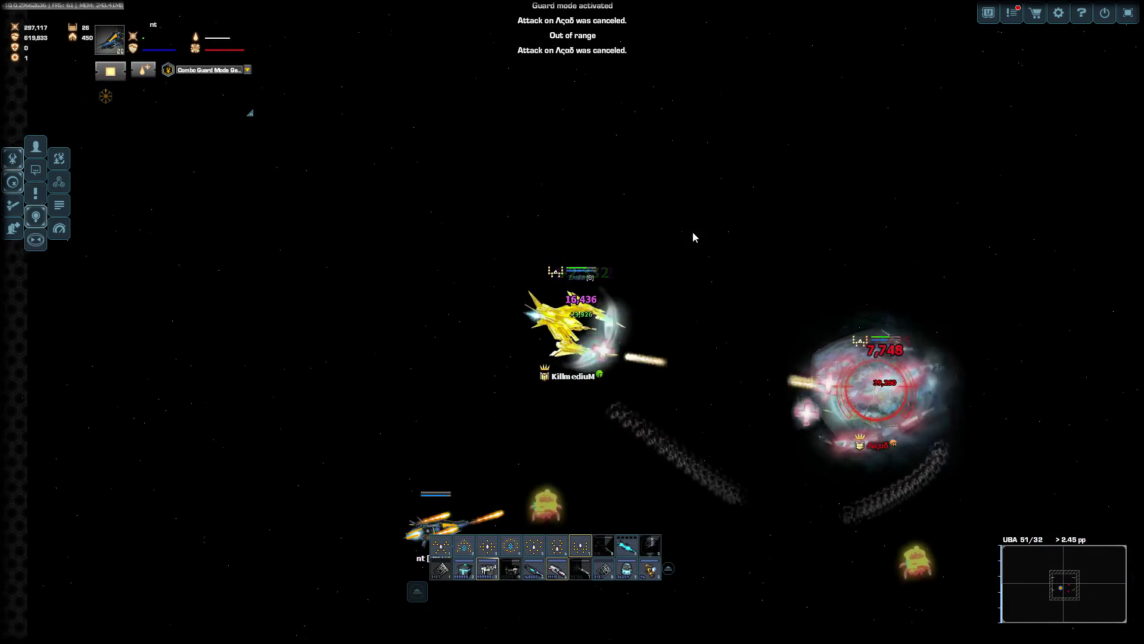
Lock onto the golden ship, steer until it falls, and swap configuration with C.
{"action": "left_click", "coordinate": [787, 291]}
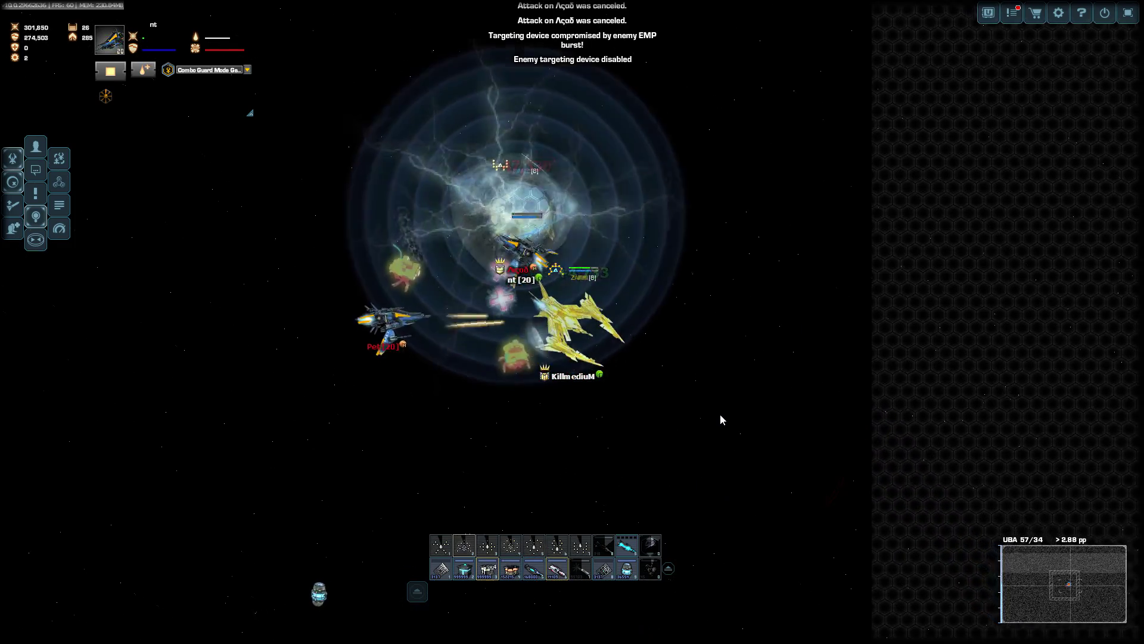
{"action": "left_click", "coordinate": [466, 287]}
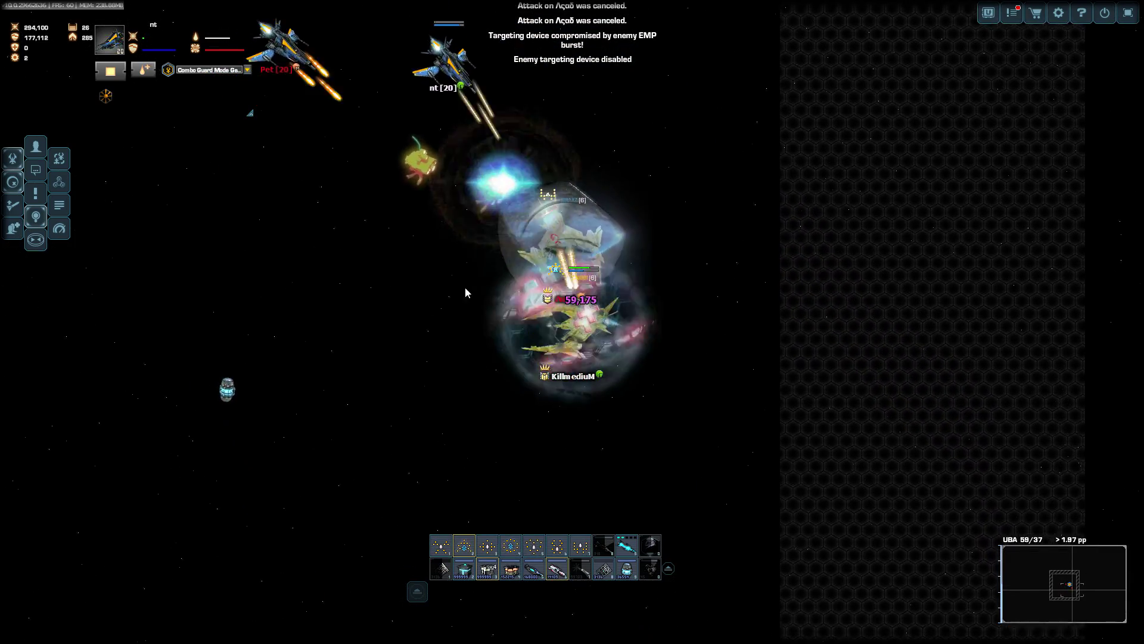
{"action": "left_click", "coordinate": [700, 223]}
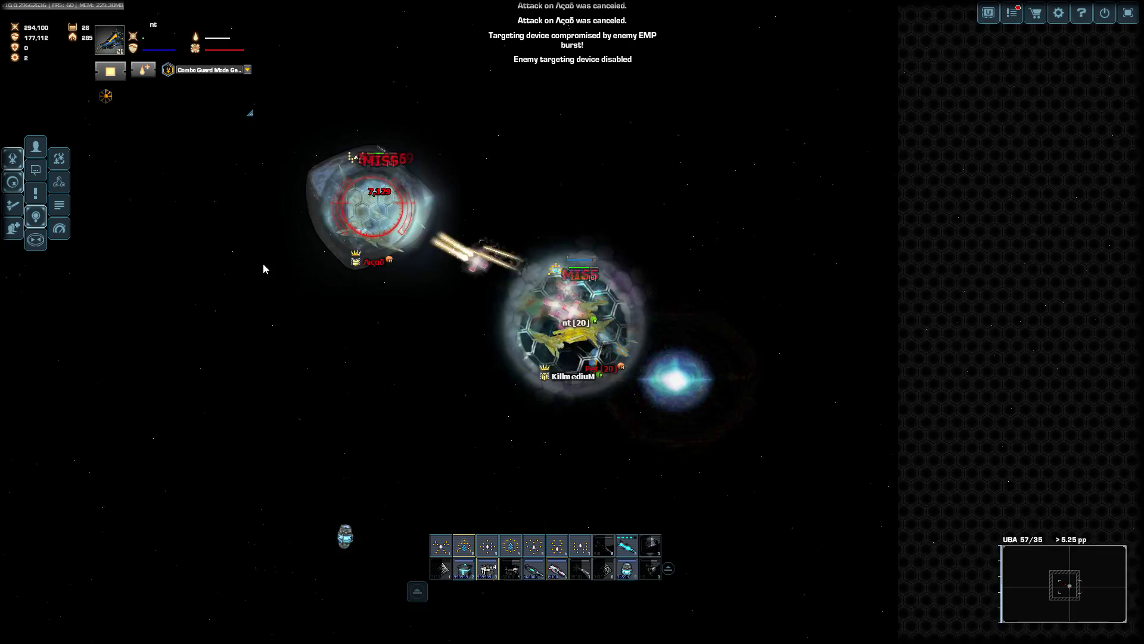
{"action": "left_click", "coordinate": [207, 210]}
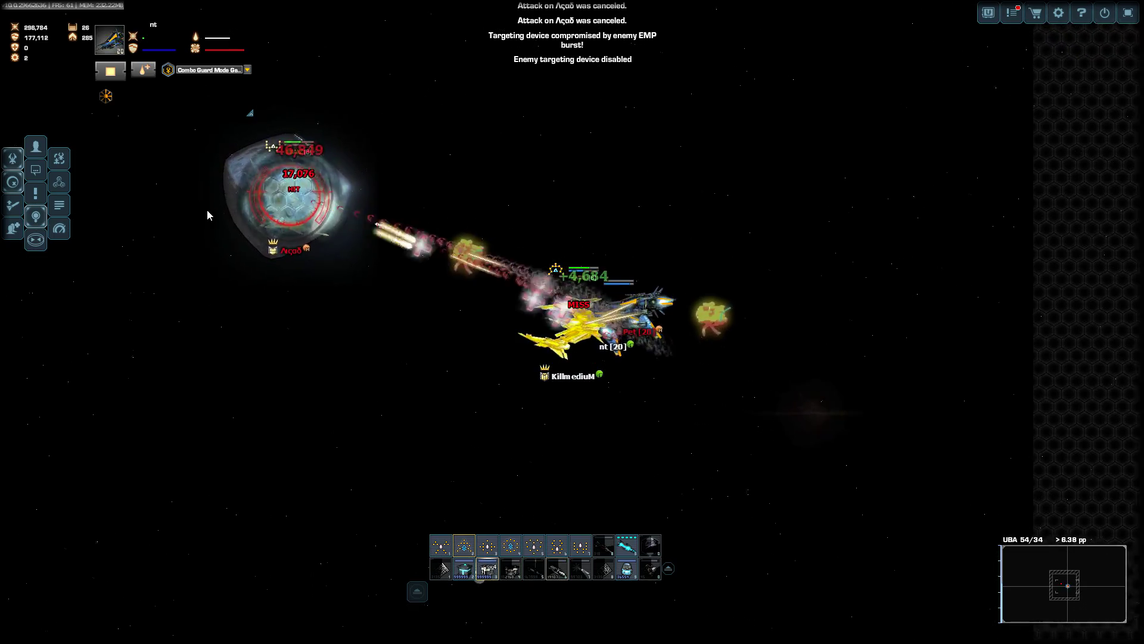
{"action": "left_click", "coordinate": [479, 391]}
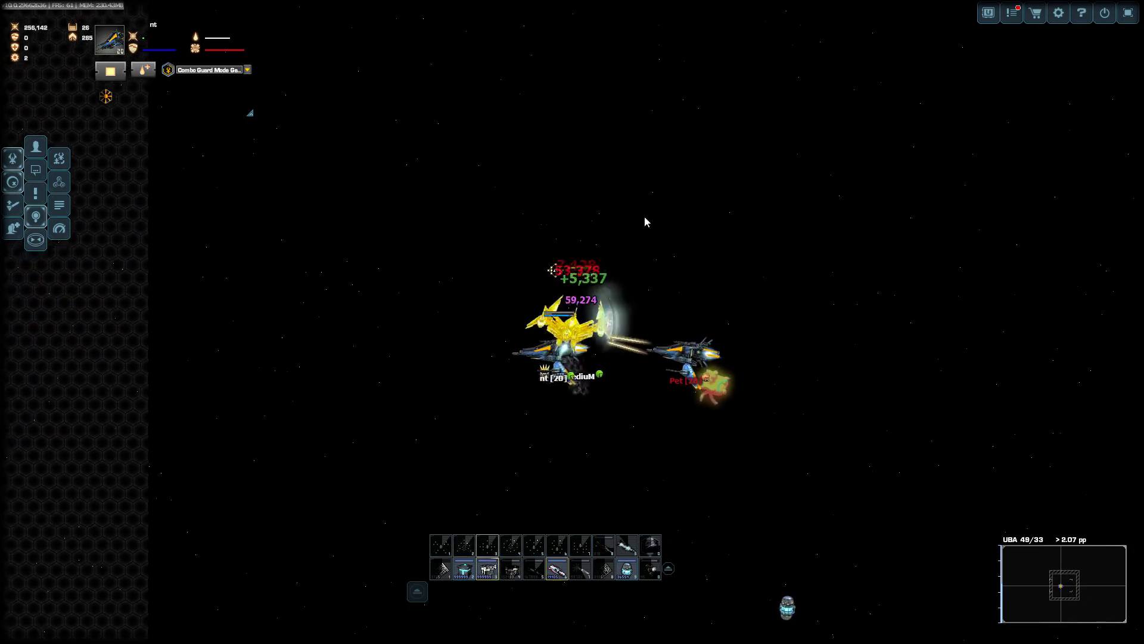
{"action": "key", "text": "c"}
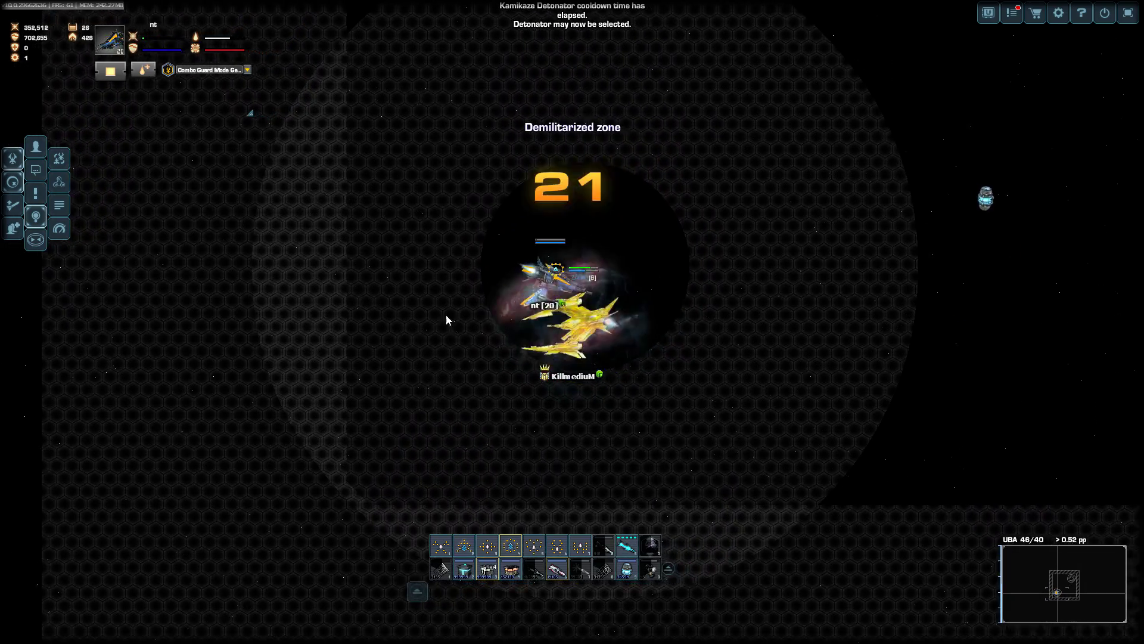
Fly around the demilitarized zone, pressing C repeatedly to swap configuration before round two.
{"action": "left_click", "coordinate": [501, 115]}
{"action": "left_click", "coordinate": [743, 323]}
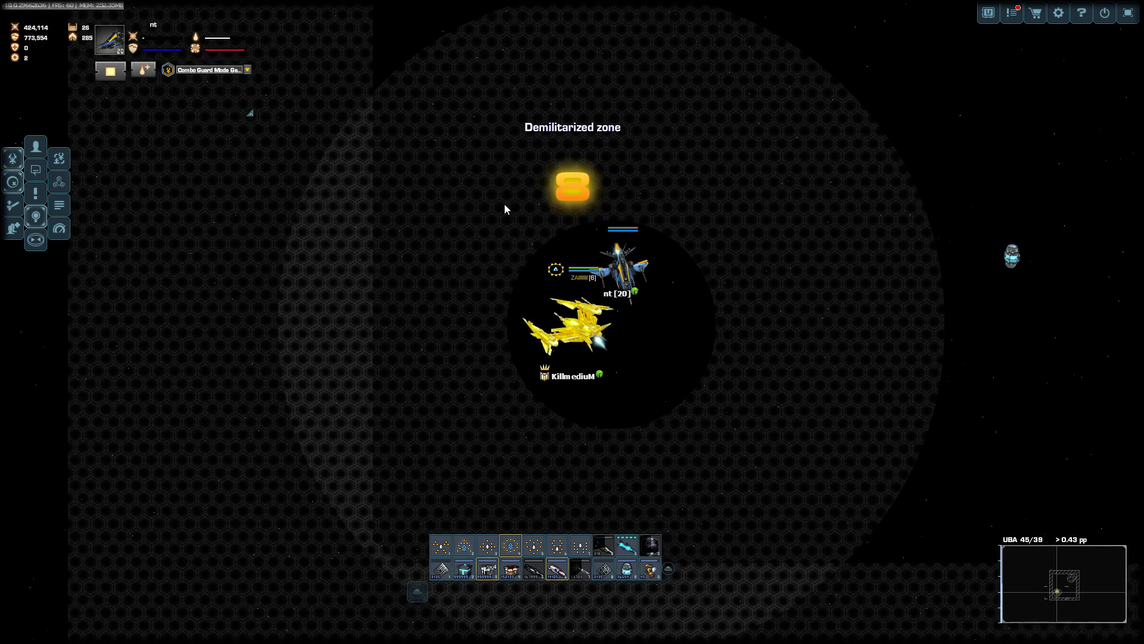
{"action": "key", "text": "c"}
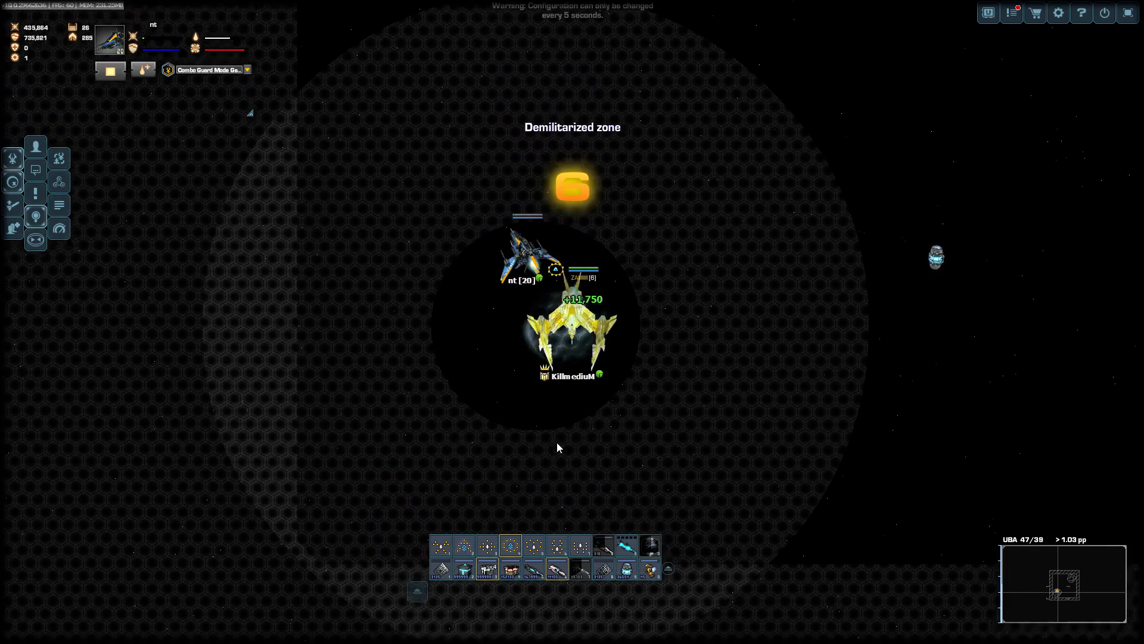
{"action": "key", "text": "c"}
{"action": "key", "text": "C"}
{"action": "key", "text": "c"}
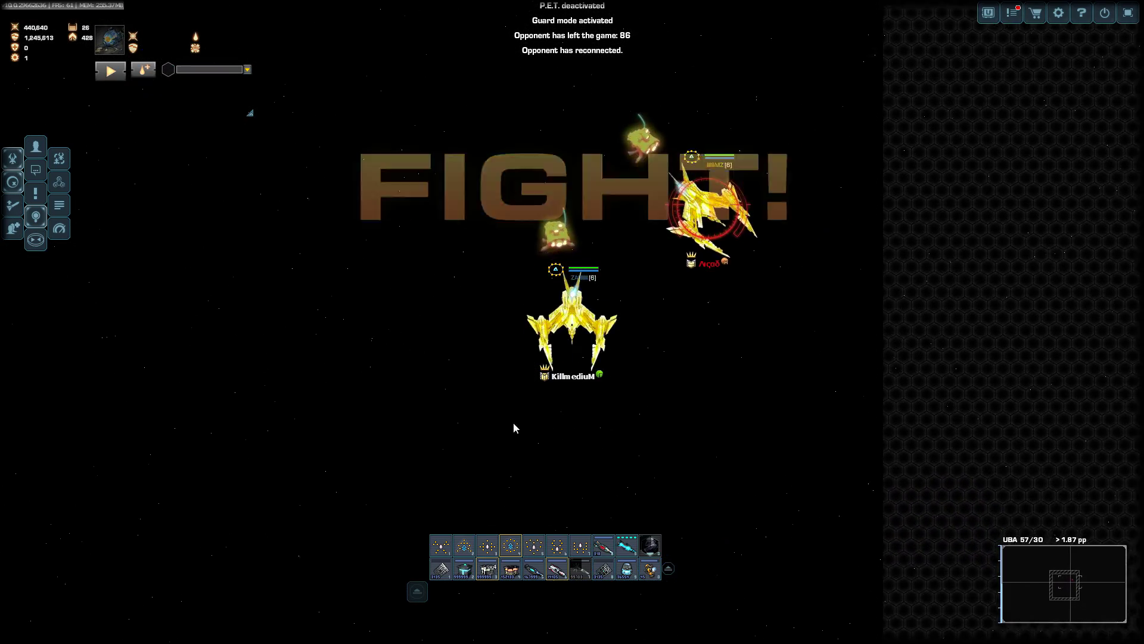
Steer the golden ship across the arena around the opponent as round two starts.
{"action": "left_click", "coordinate": [451, 309]}
{"action": "left_click", "coordinate": [603, 242]}
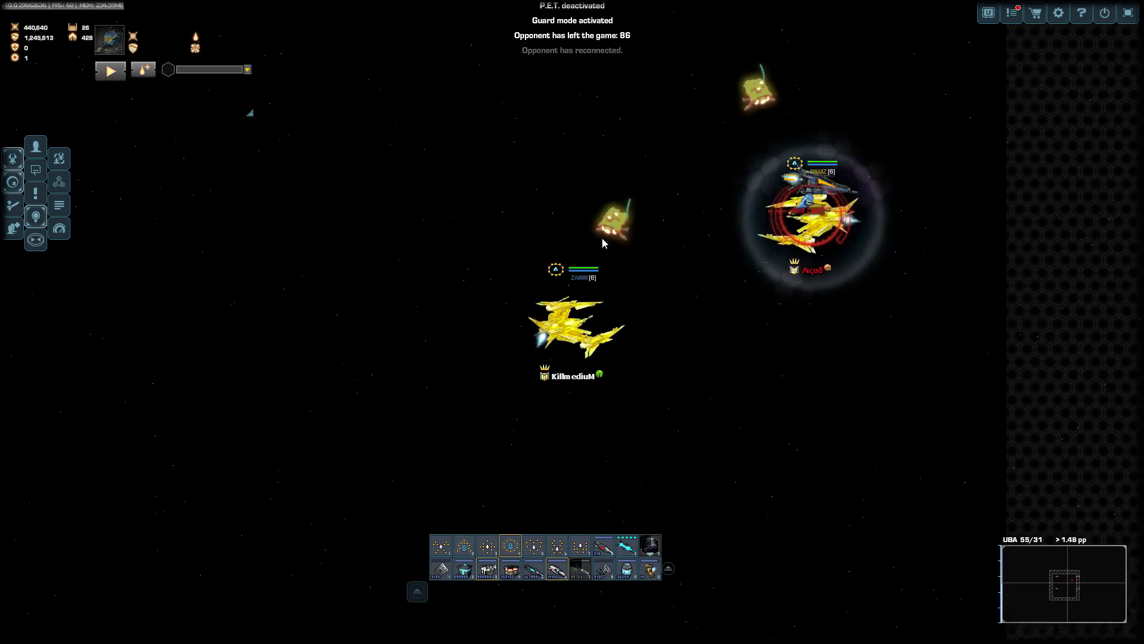
{"action": "left_click", "coordinate": [636, 416]}
{"action": "left_click", "coordinate": [549, 435]}
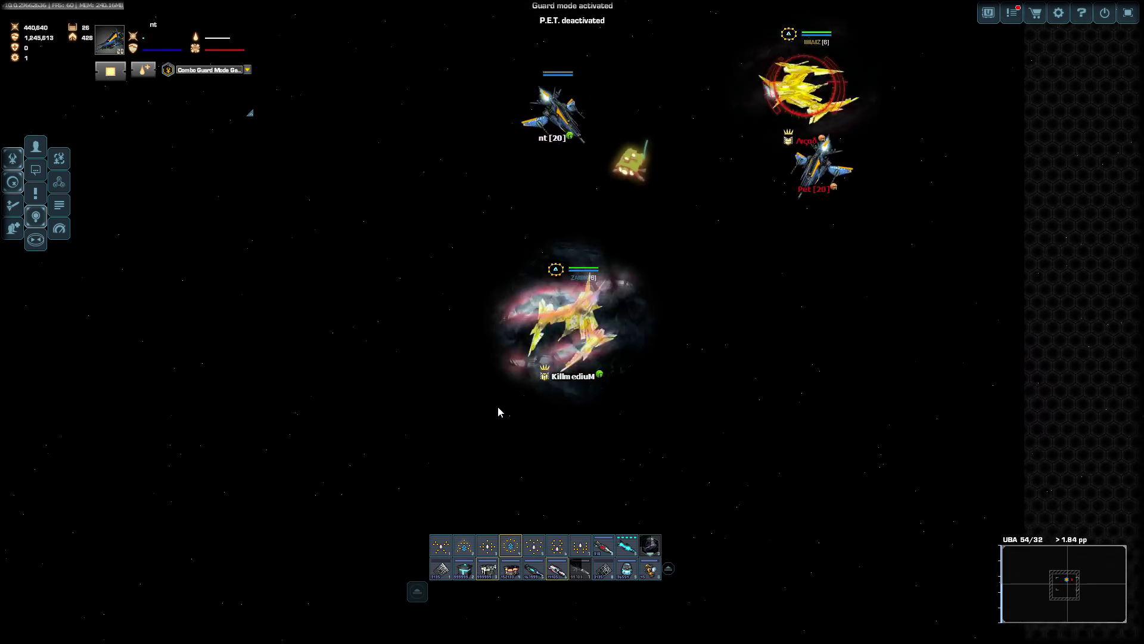
{"action": "left_click", "coordinate": [616, 200]}
{"action": "left_click", "coordinate": [684, 406]}
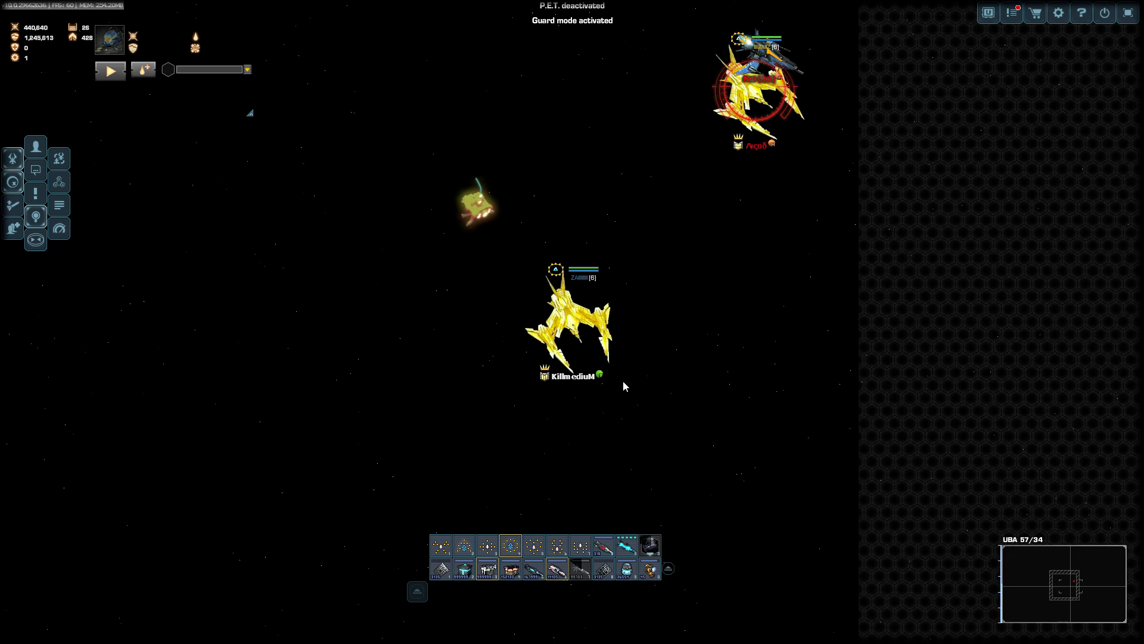
Turn upward toward the opponent and return the P.E.T. to Guard mode.
{"action": "left_click", "coordinate": [504, 173]}
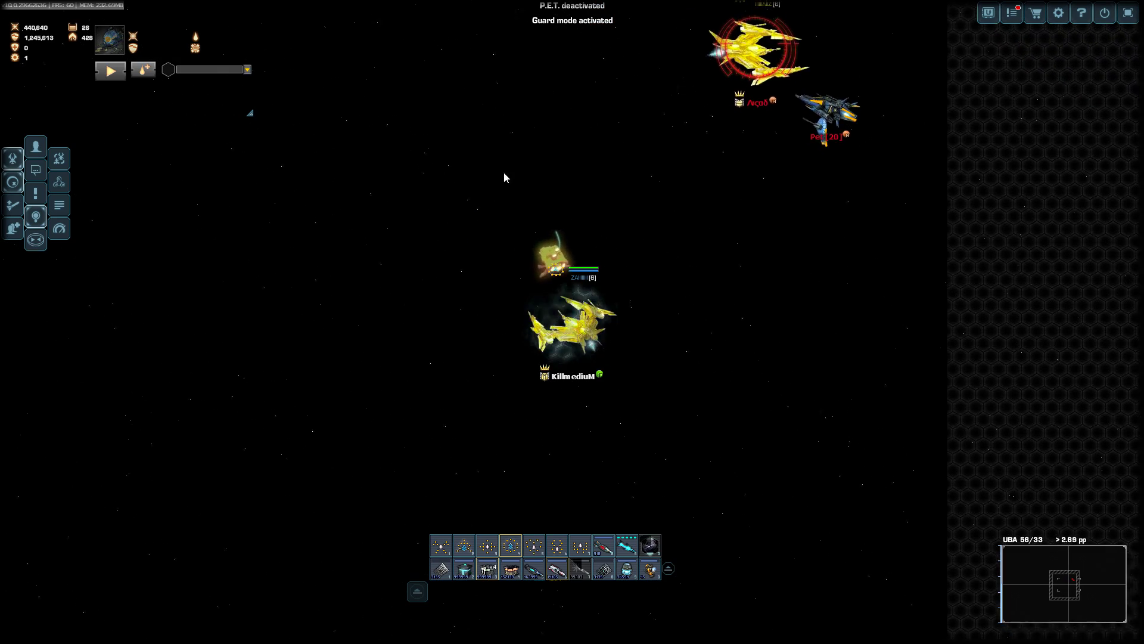
{"action": "left_click", "coordinate": [637, 163]}
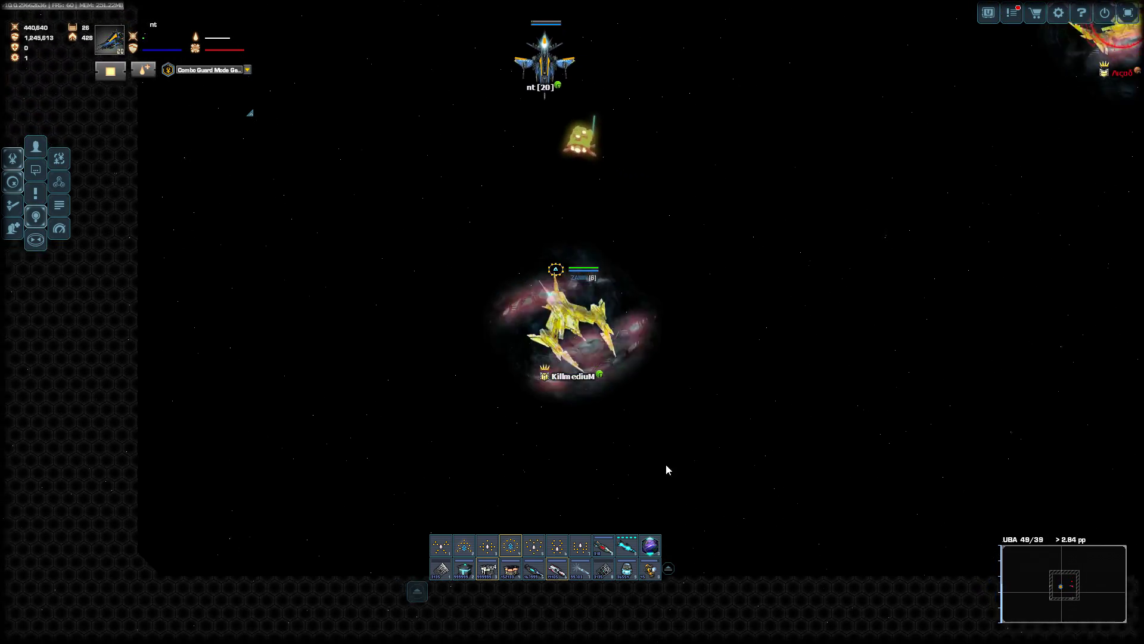
{"action": "left_click", "coordinate": [555, 200]}
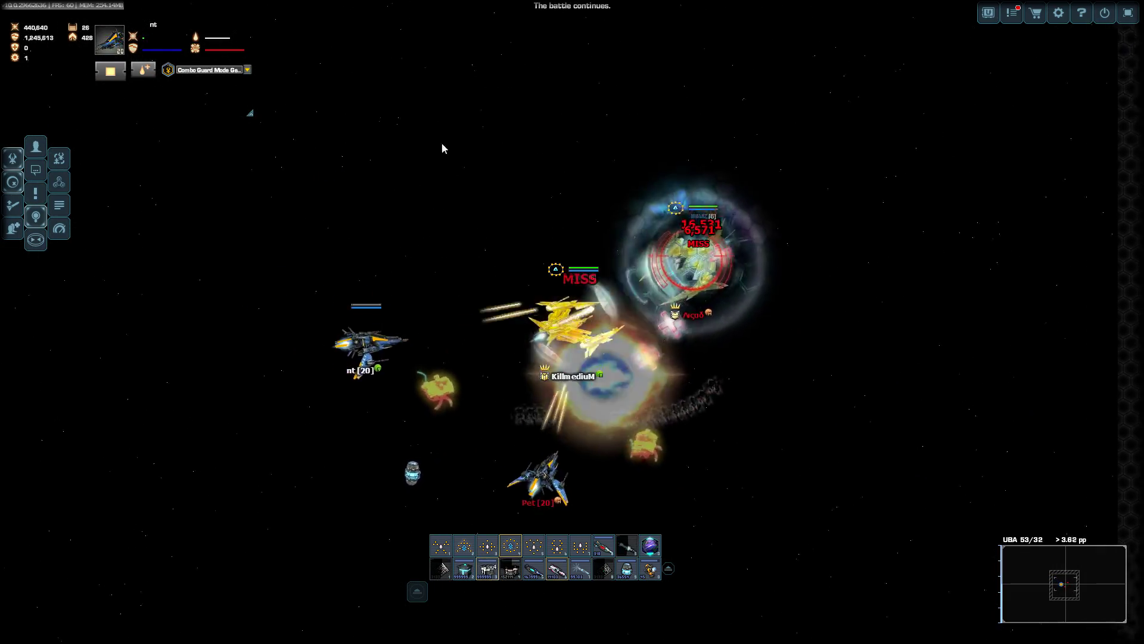
Cycle the pet through gear modes to Kamikaze Detonator, then back to guard mode.
{"action": "left_click", "coordinate": [209, 70]}
{"action": "left_click", "coordinate": [210, 160]}
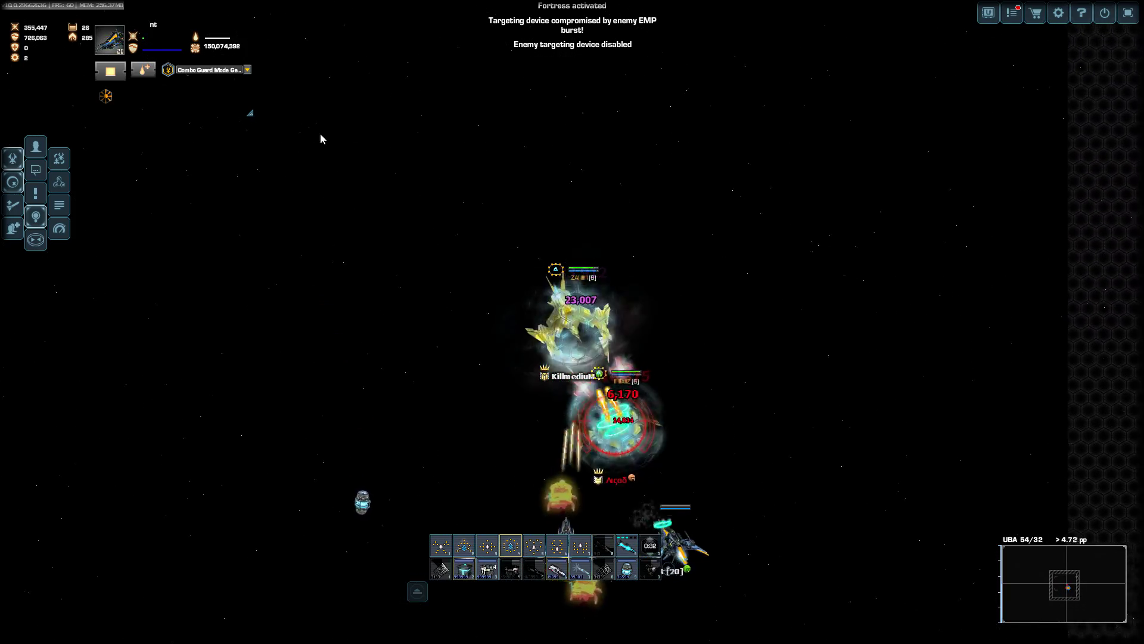
{"action": "key", "text": "Tab"}
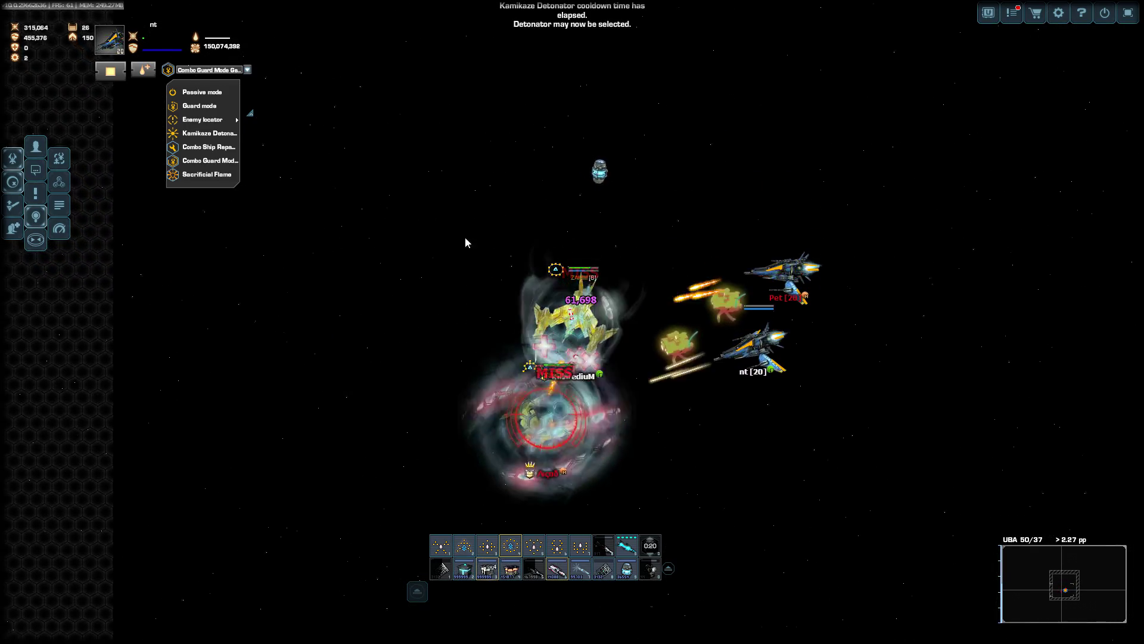
{"action": "left_click", "coordinate": [209, 132]}
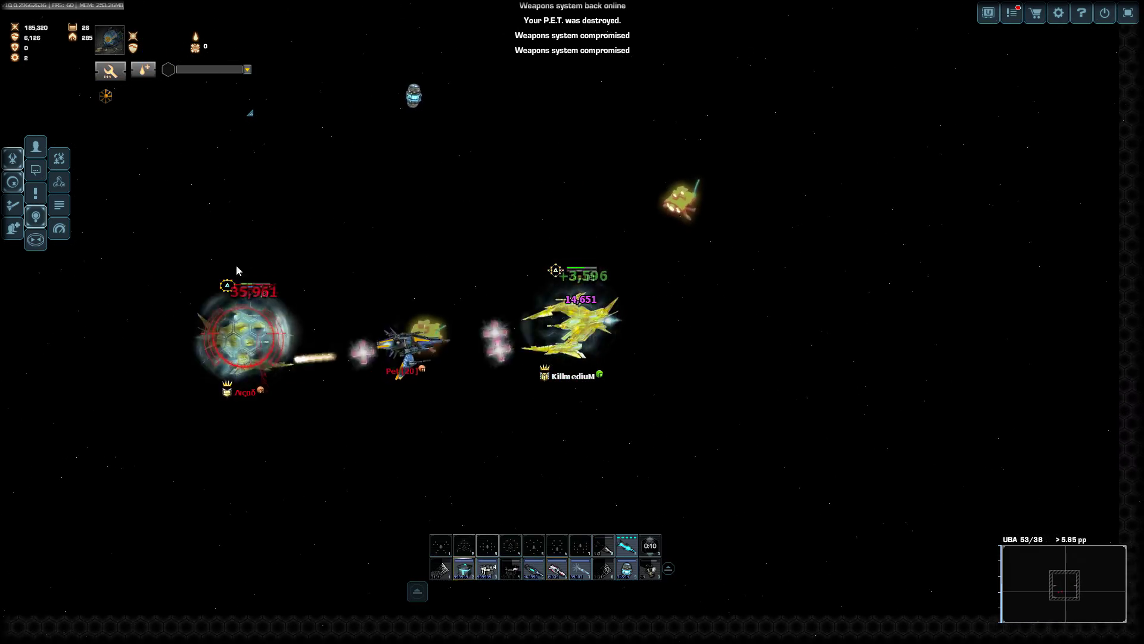
{"action": "key", "text": "ctrl"}
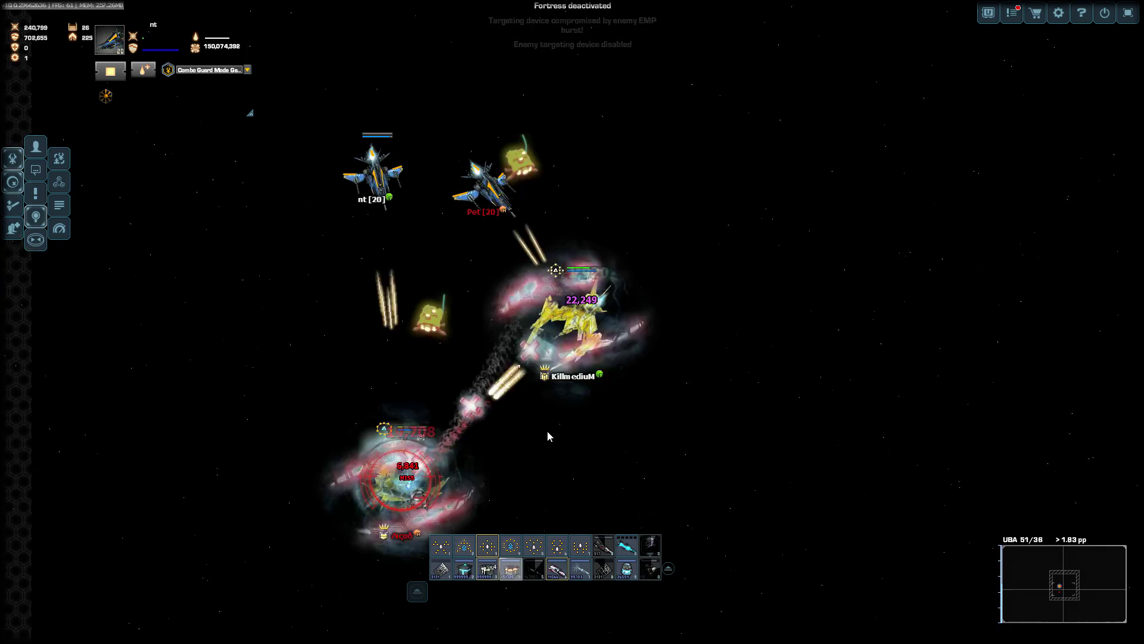
Set the pet to Kamikaze Detonator while steering, and lock onto the golden ship.
{"action": "left_click", "coordinate": [206, 69]}
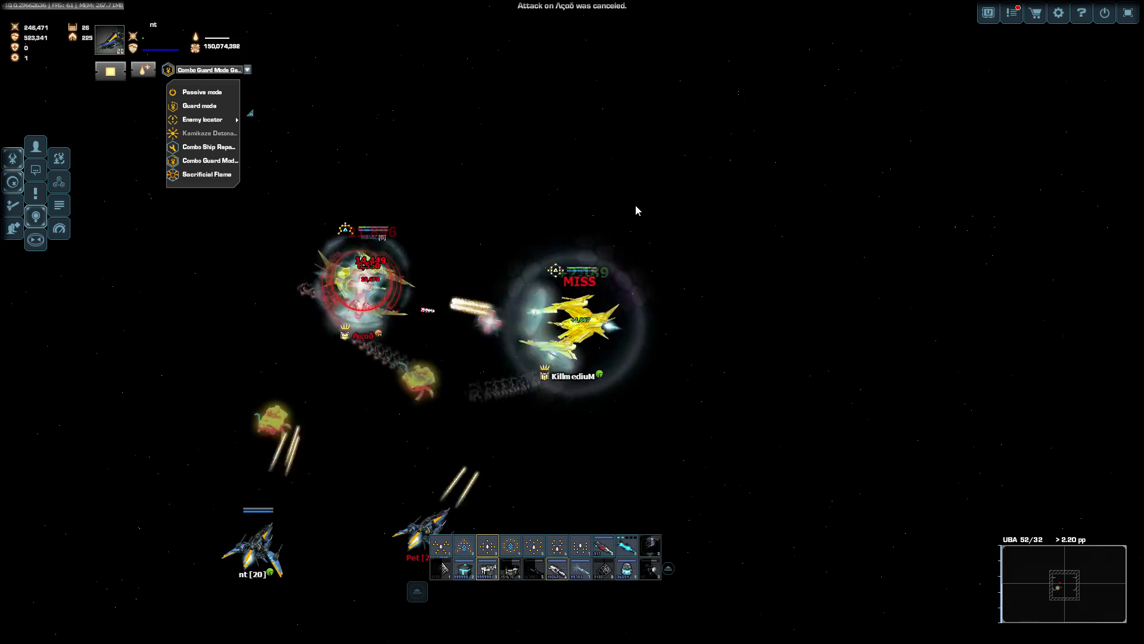
{"action": "left_click", "coordinate": [702, 253]}
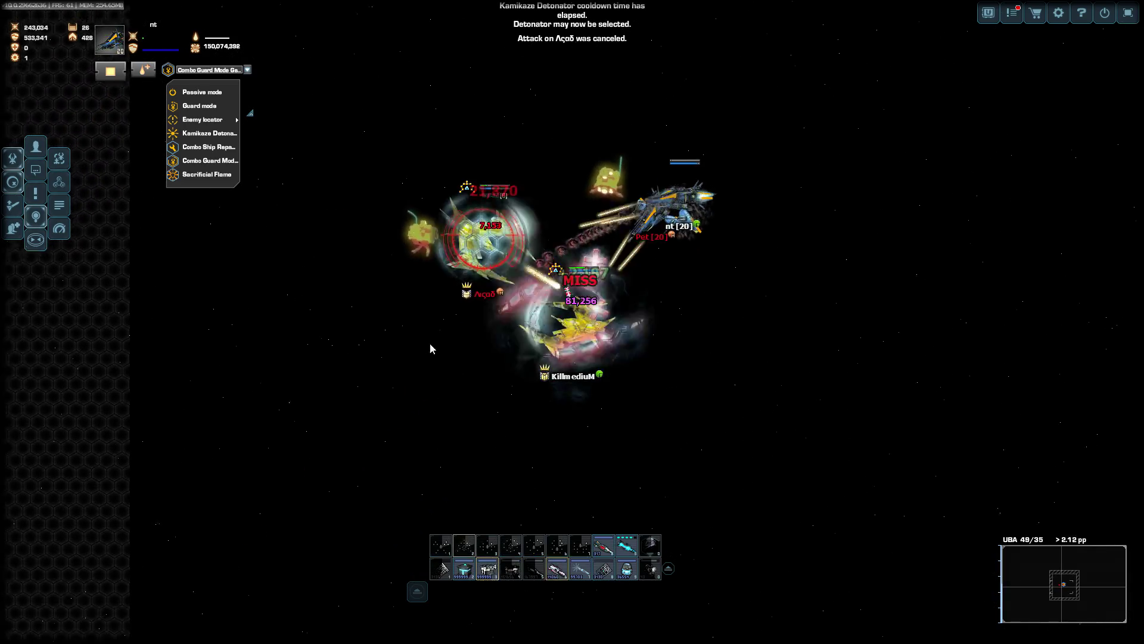
{"action": "left_click", "coordinate": [430, 343]}
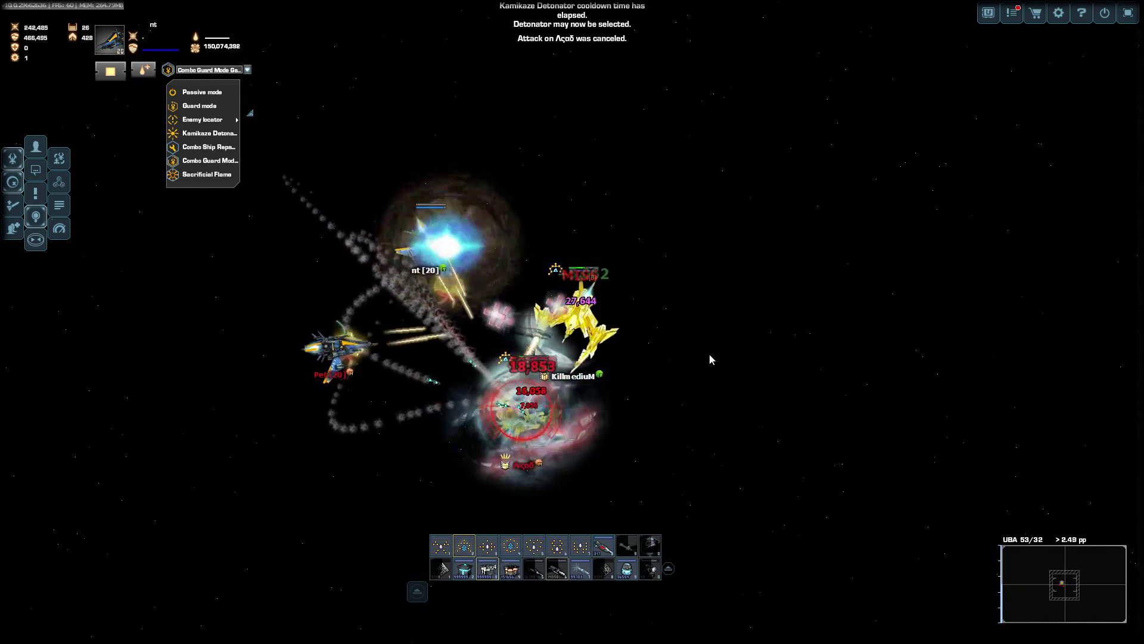
{"action": "left_click", "coordinate": [208, 133]}
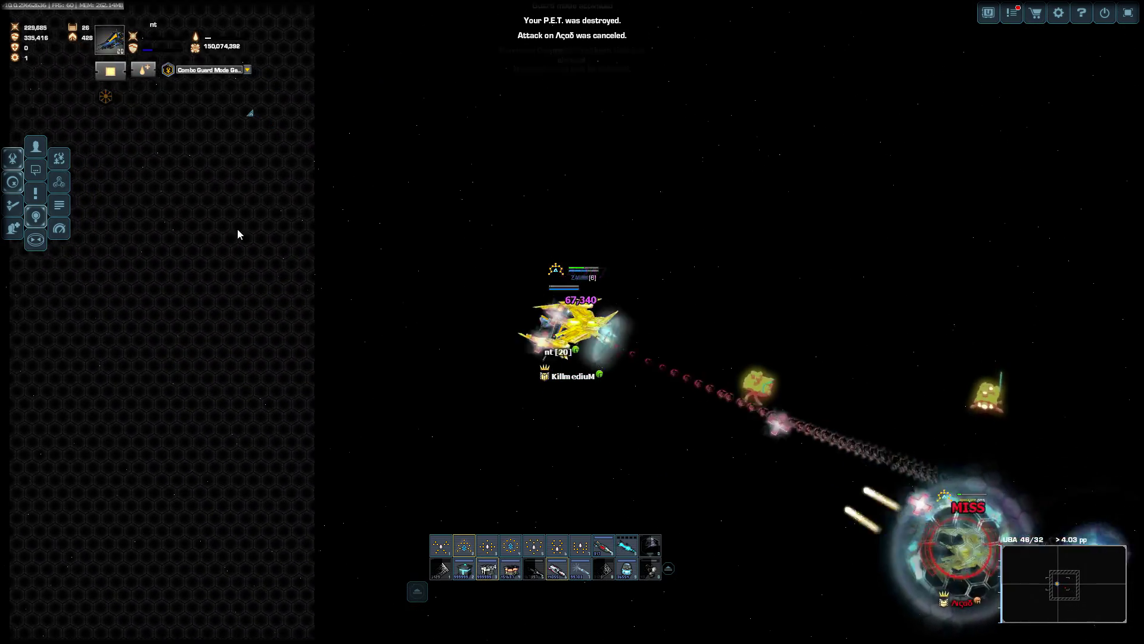
{"action": "left_click", "coordinate": [870, 508]}
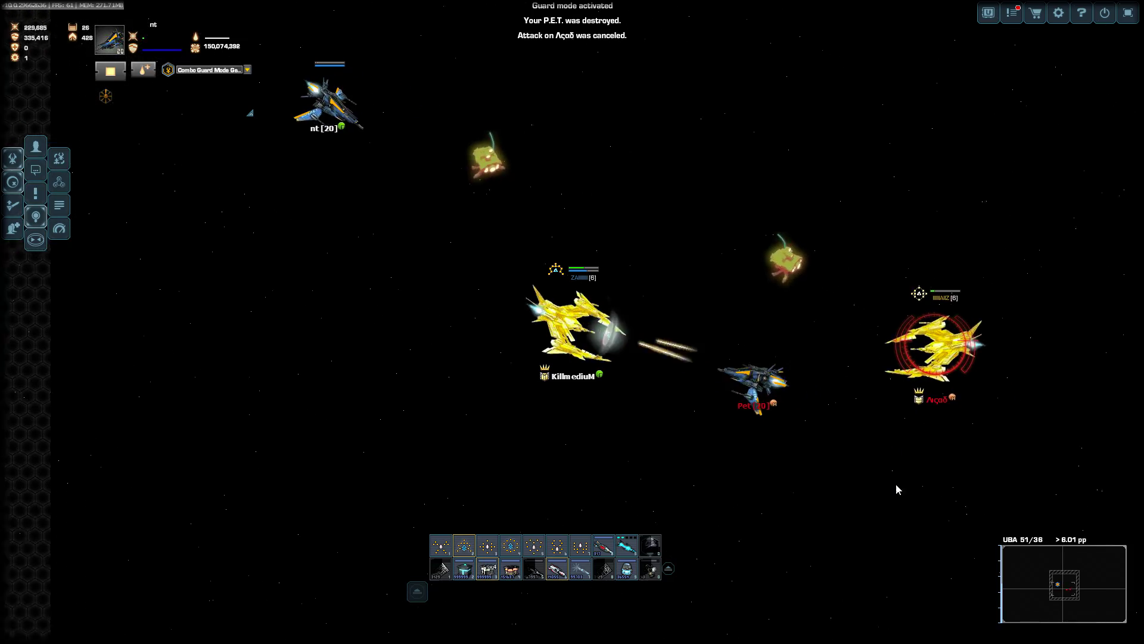
{"action": "left_click", "coordinate": [311, 364]}
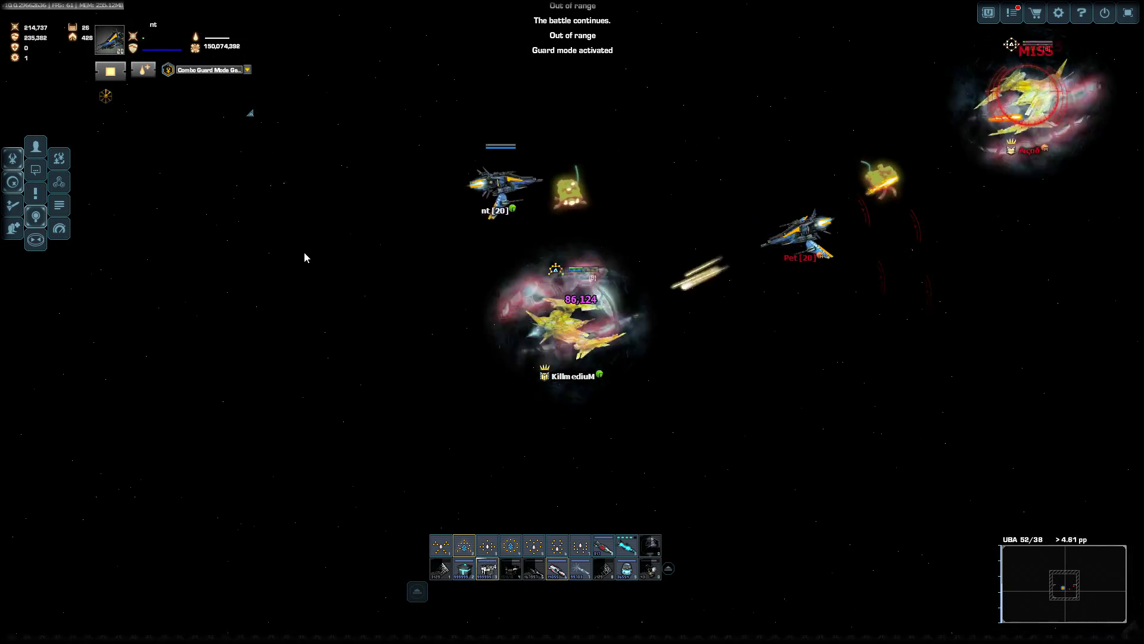
Lock onto the opponent's pet and other enemy ships, swap configuration, fire an EMP.
{"action": "left_click", "coordinate": [246, 70]}
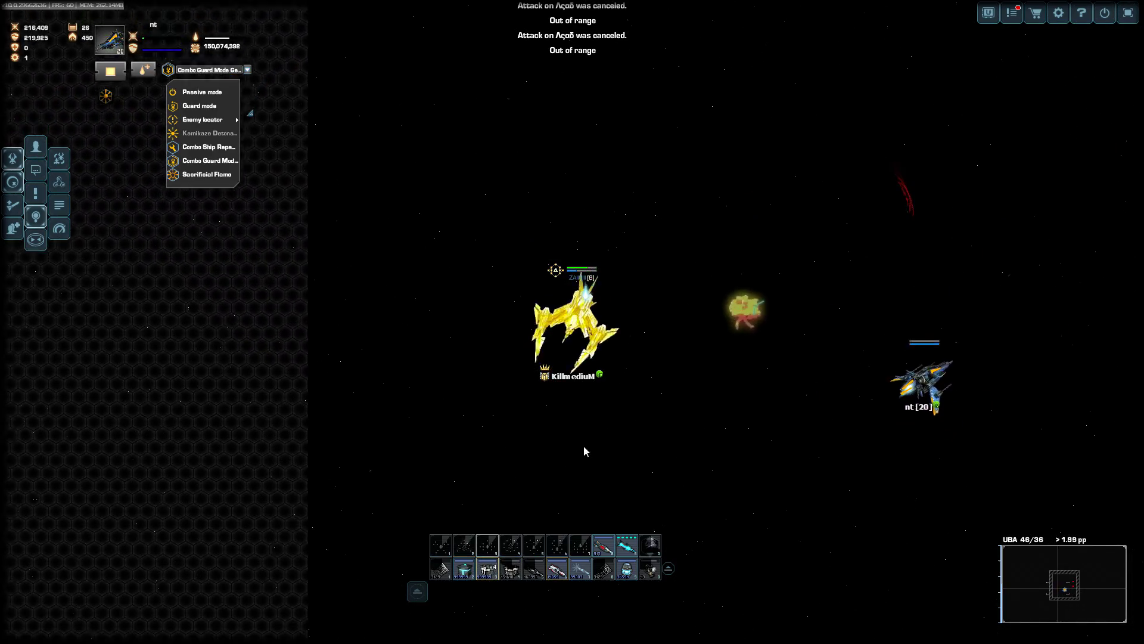
{"action": "left_click", "coordinate": [924, 385]}
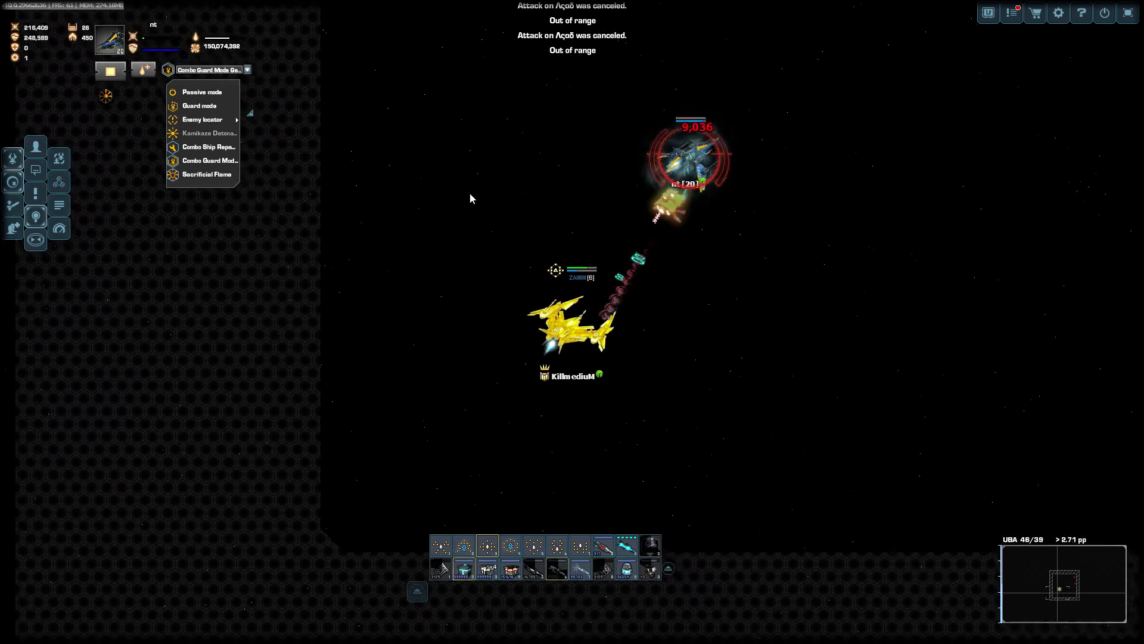
{"action": "left_click", "coordinate": [860, 233]}
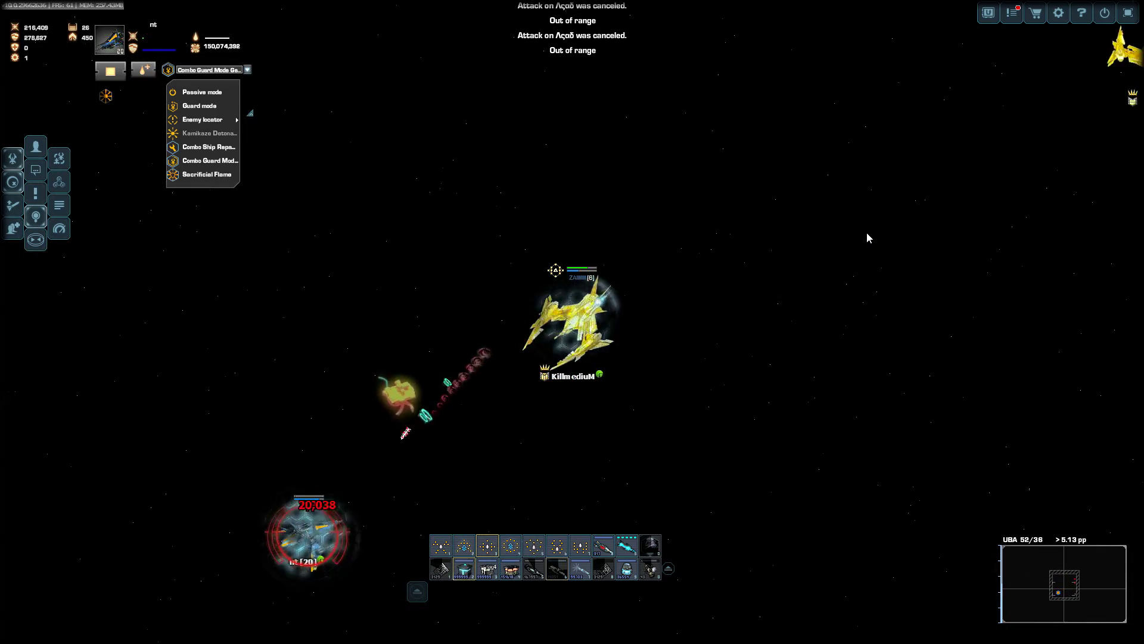
{"action": "left_click", "coordinate": [940, 192]}
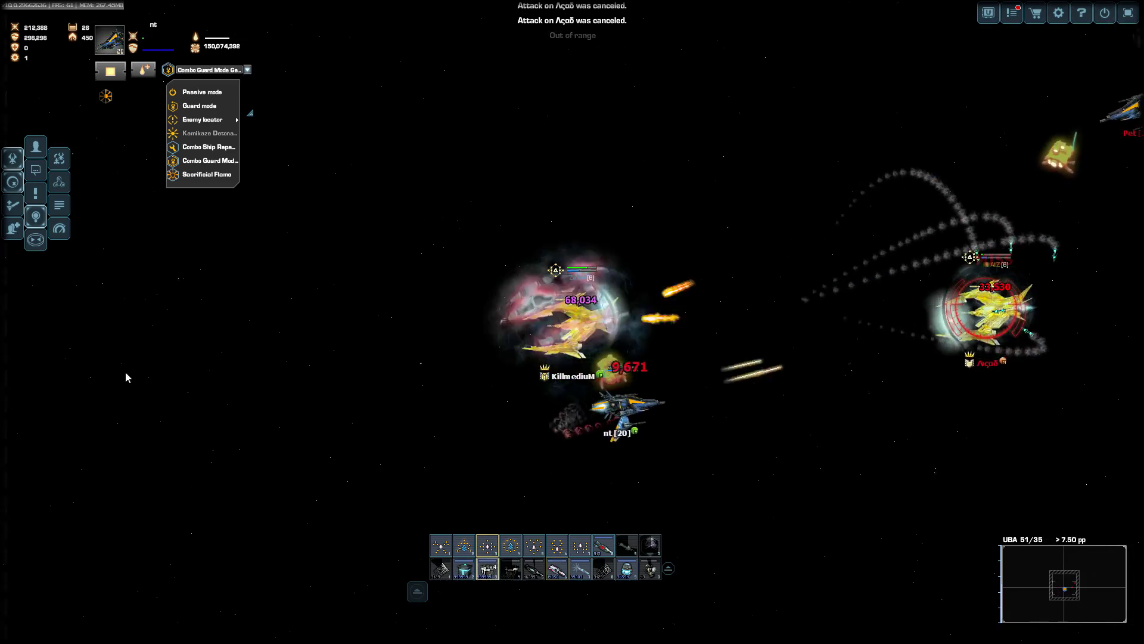
{"action": "left_click", "coordinate": [627, 411]}
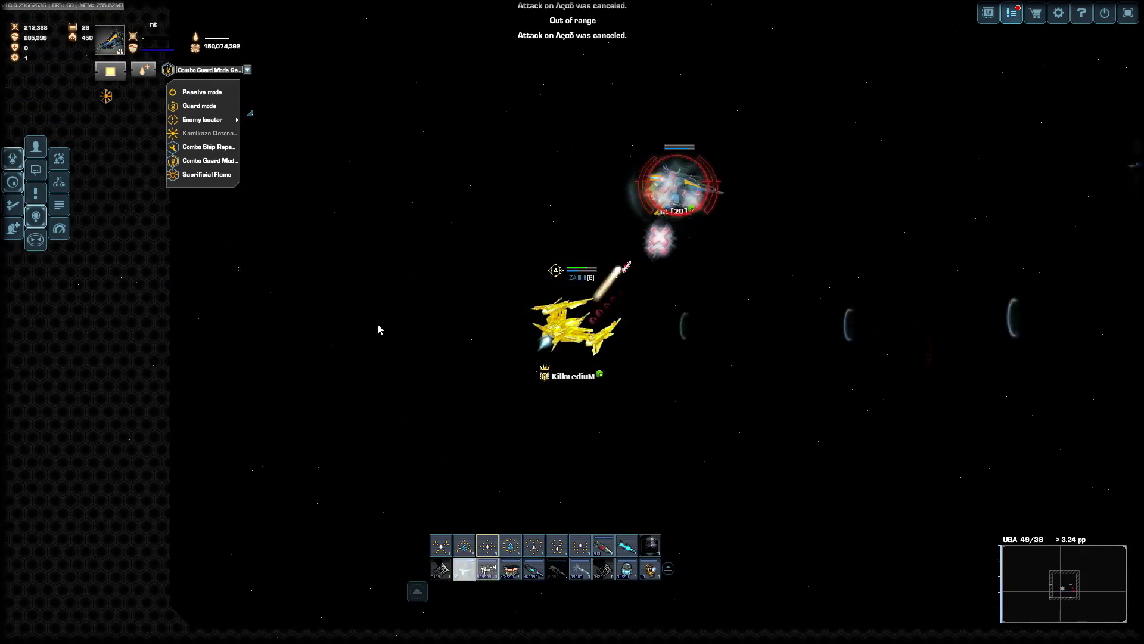
{"action": "key", "text": "c"}
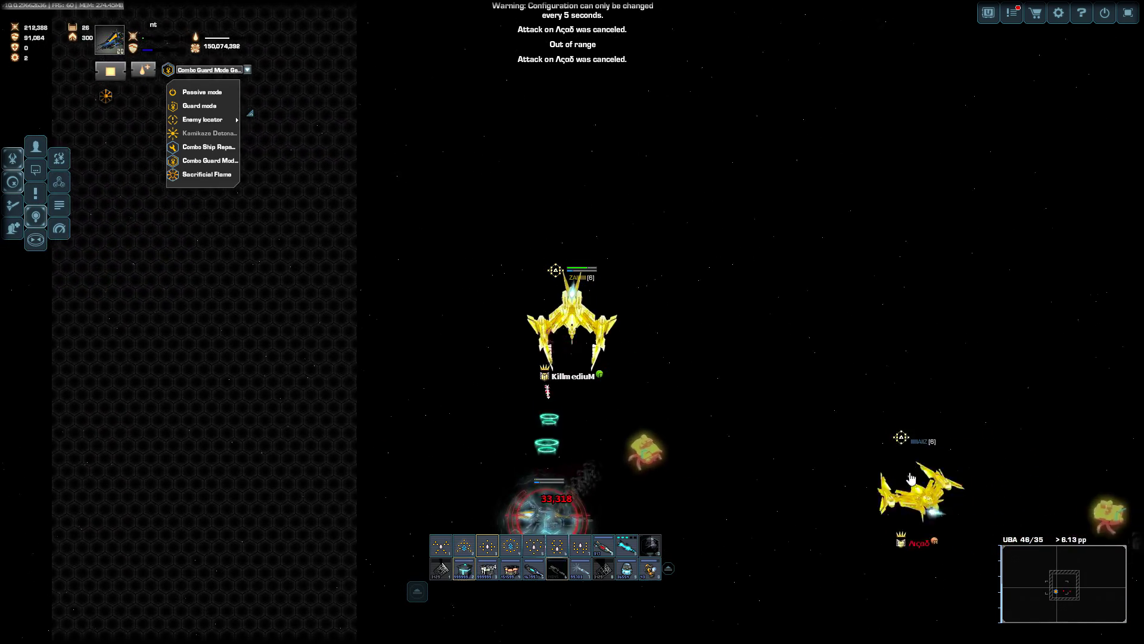
{"action": "key", "text": "e"}
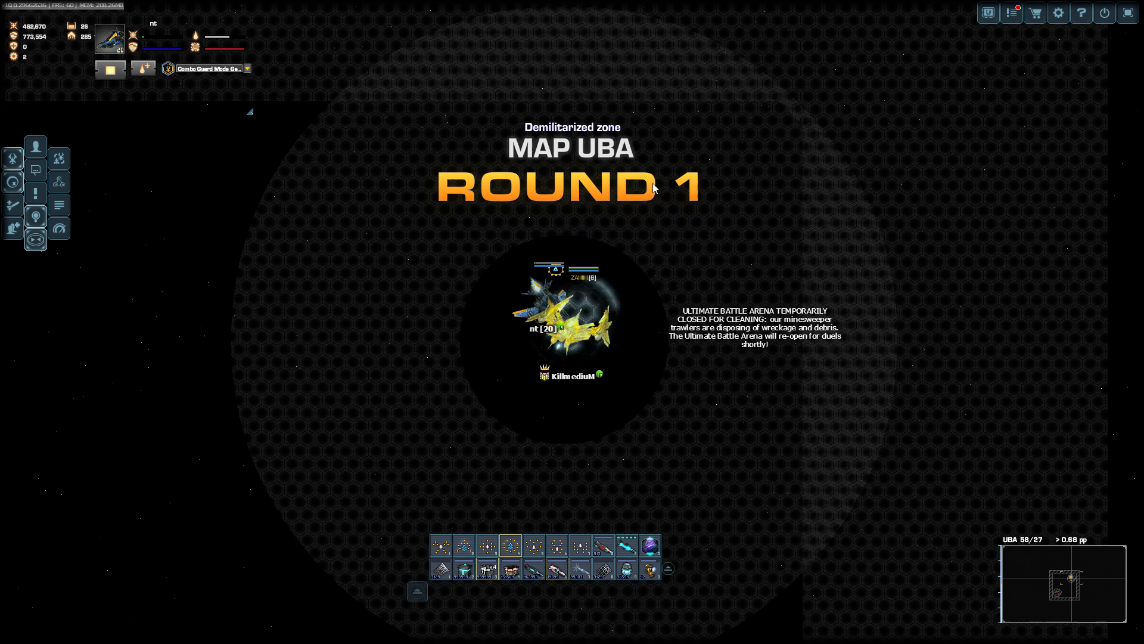
Move the arena window to the top right, close it, and lower rendering quality.
{"action": "mouse_move", "coordinate": [743, 193]}
{"action": "left_mouse_down"}
{"action": "mouse_move", "coordinate": [827, 124]}
{"action": "mouse_move", "coordinate": [848, 50]}
{"action": "left_mouse_up"}
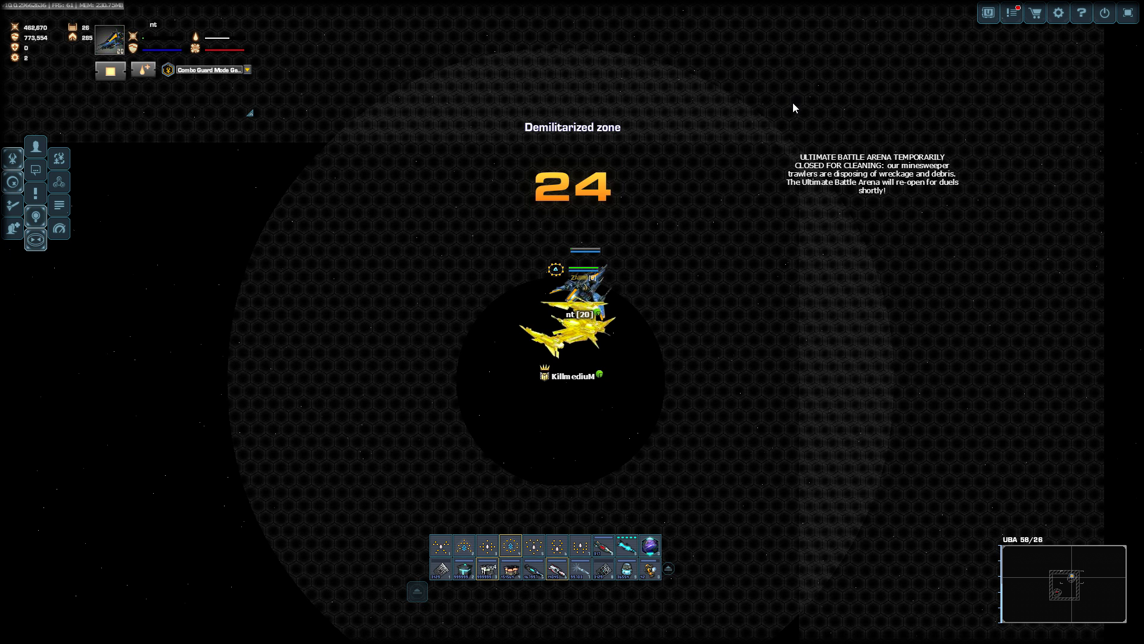
{"action": "left_click", "coordinate": [859, 46]}
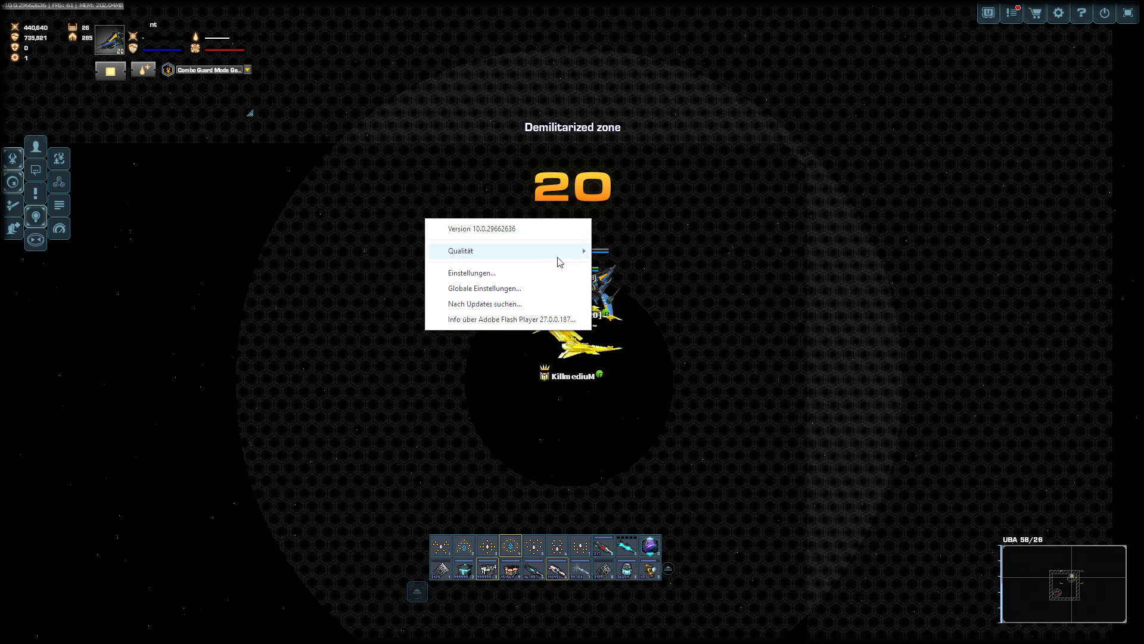
{"action": "right_click", "coordinate": [509, 233]}
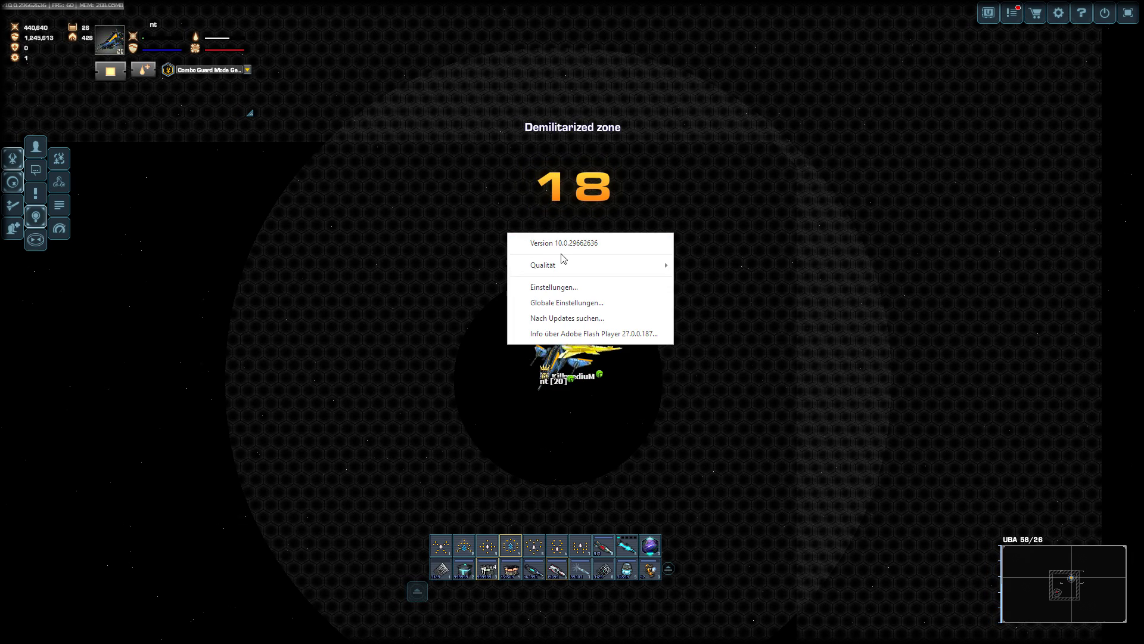
{"action": "left_click", "coordinate": [706, 281]}
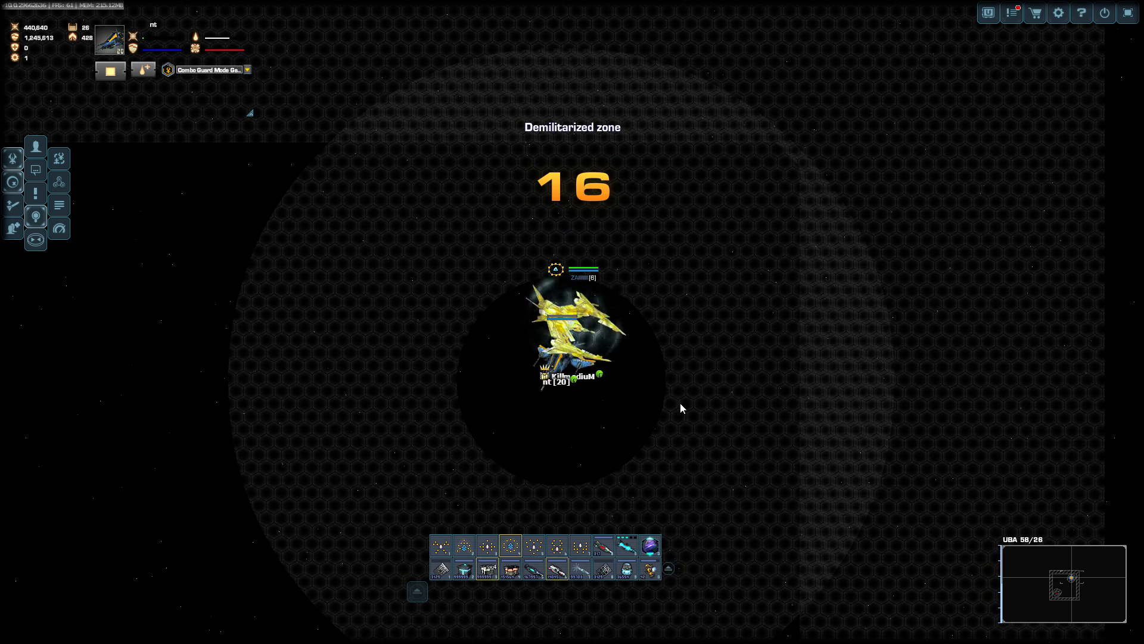
Fly away from the golden ship, hide extra ability rows, minimize the arena window, set quality Niedrig.
{"action": "left_click", "coordinate": [546, 474]}
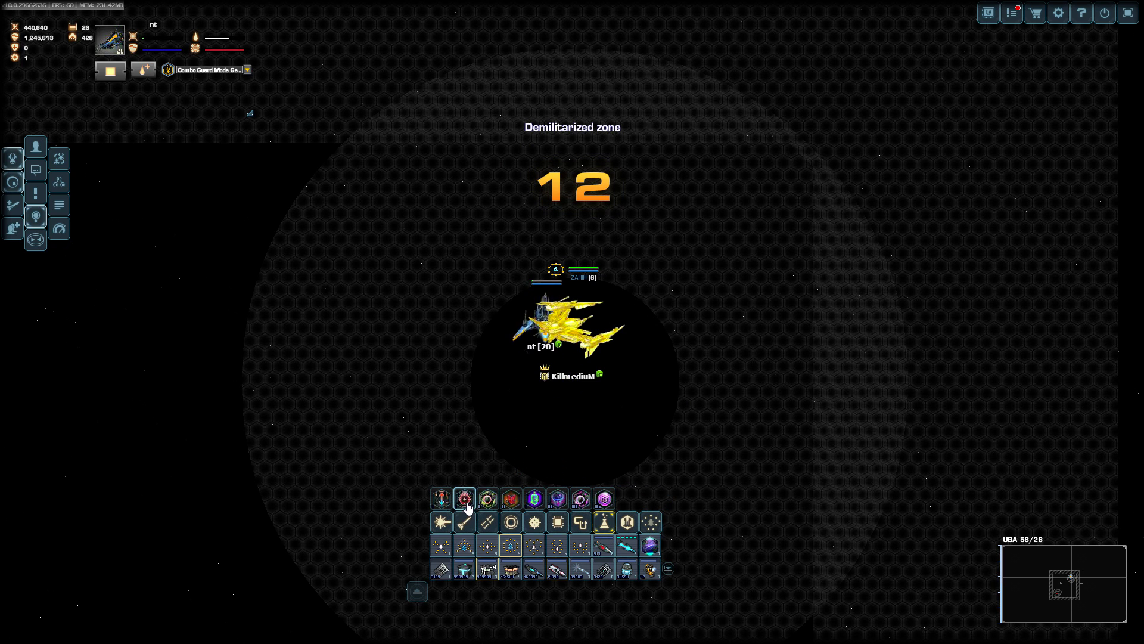
{"action": "left_click", "coordinate": [670, 571]}
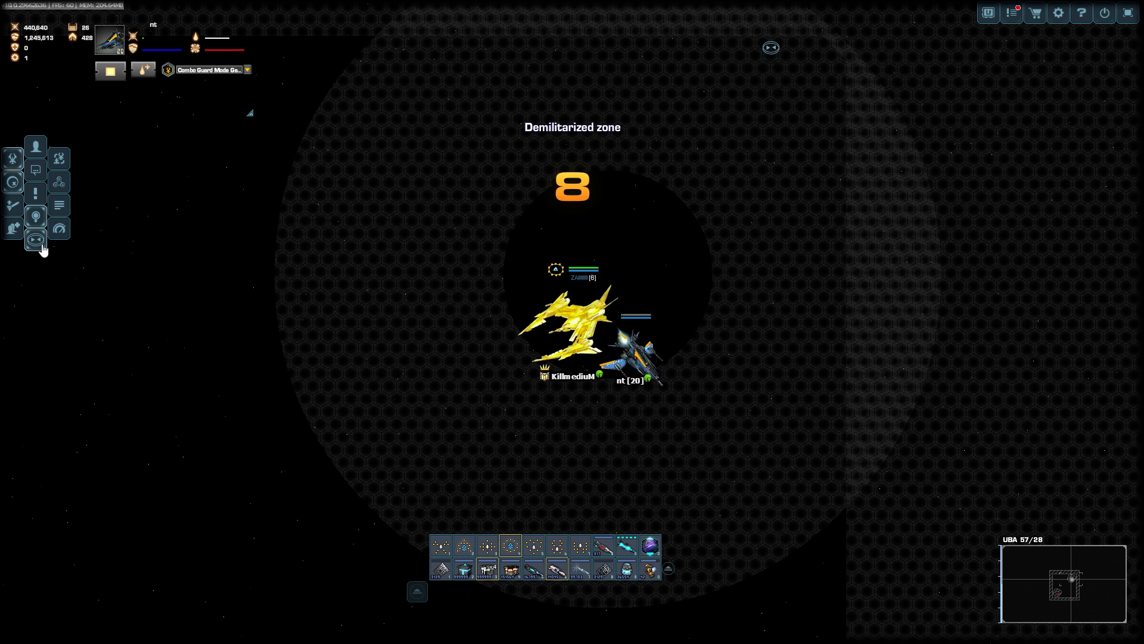
{"action": "left_click", "coordinate": [782, 44]}
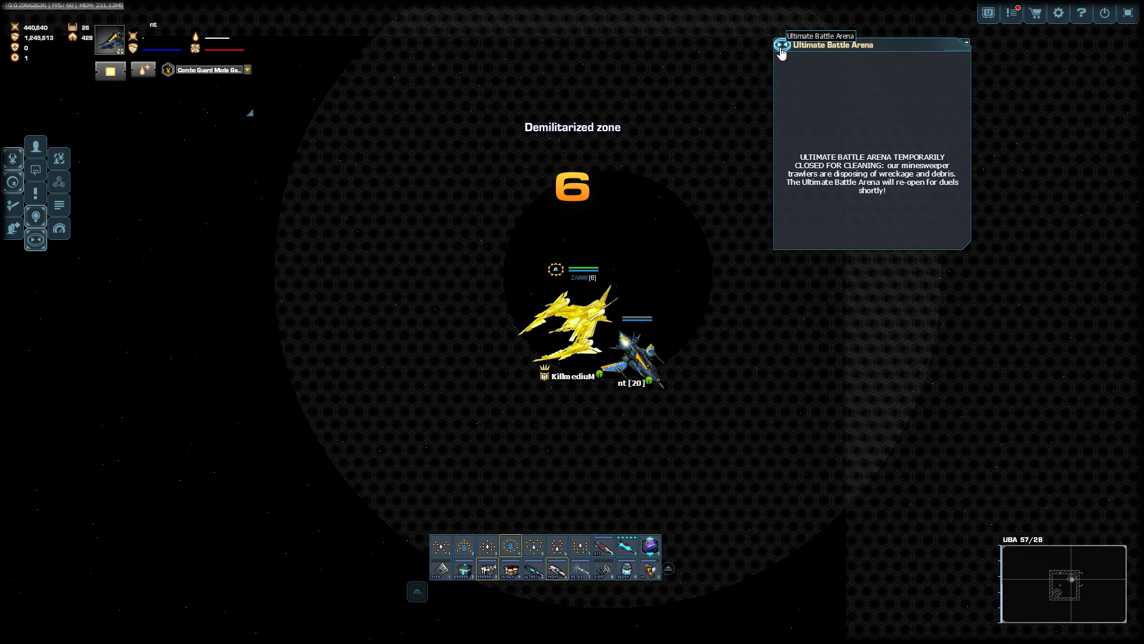
{"action": "left_click", "coordinate": [782, 52]}
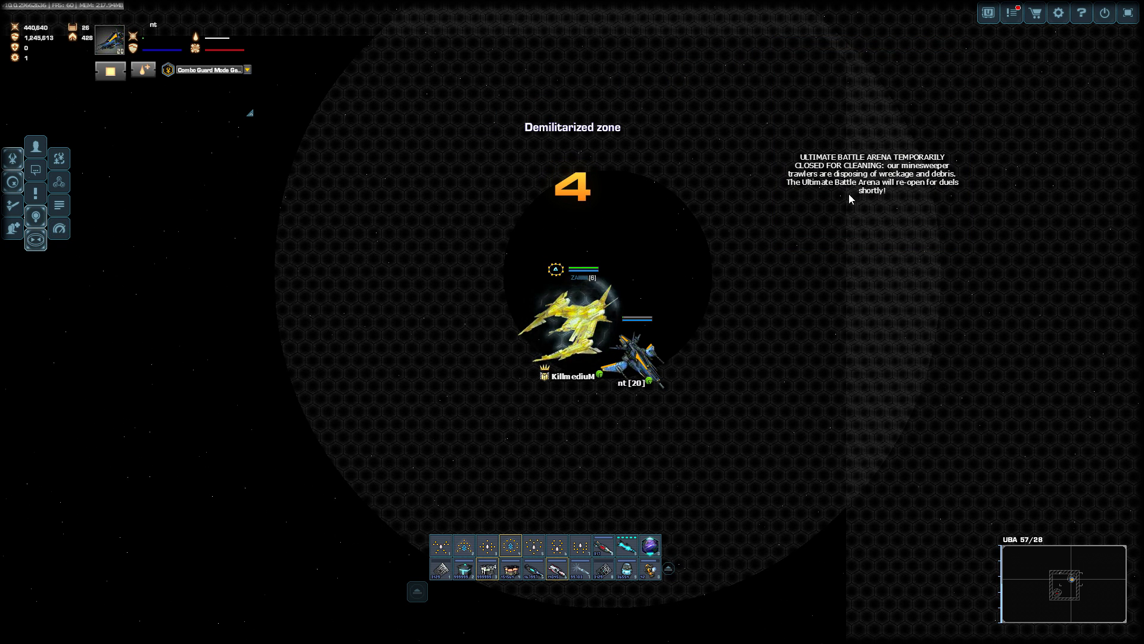
{"action": "left_click", "coordinate": [782, 44]}
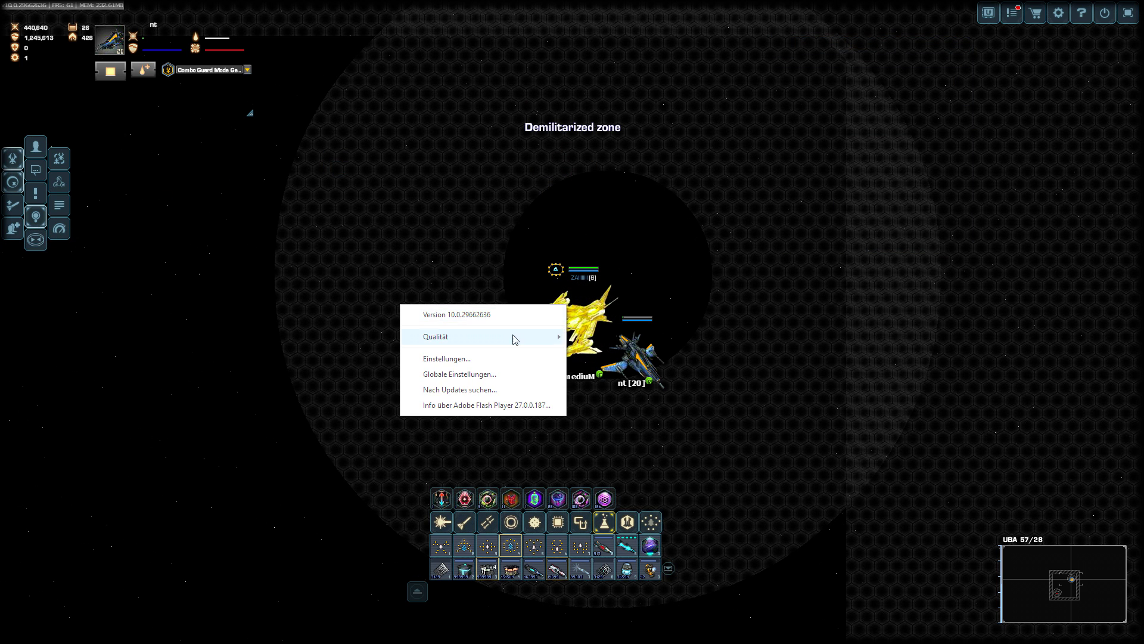
{"action": "left_click", "coordinate": [595, 338]}
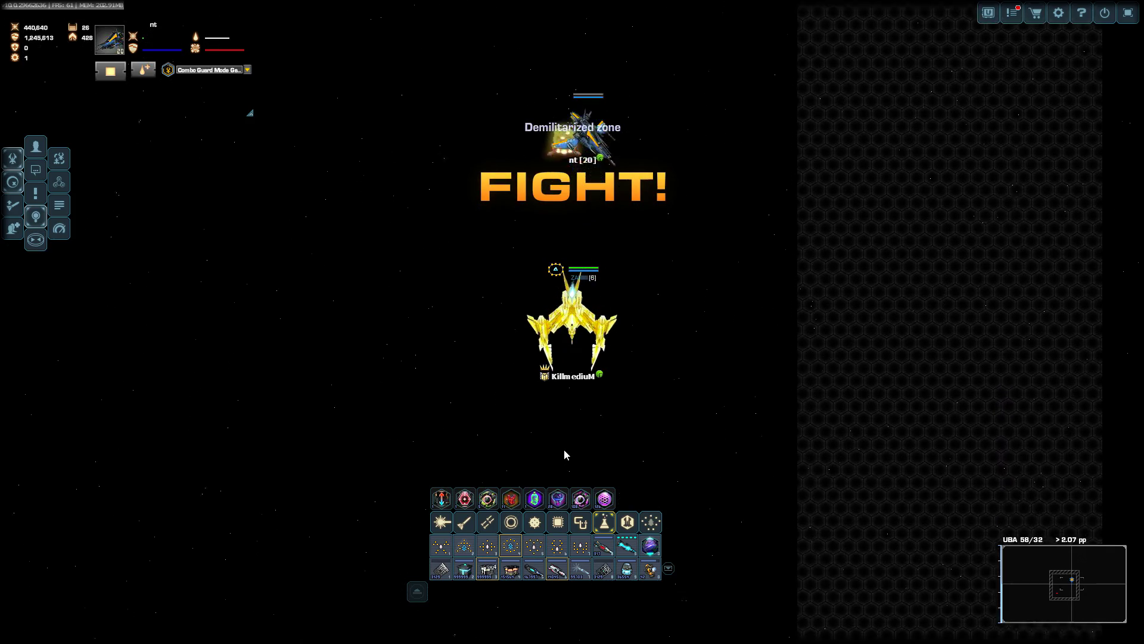
Attack the enemy with different laser ammo, setting the P.E.T. to Kamikaze Detonator, then Combo Guard Mode.
{"action": "left_click", "coordinate": [689, 277]}
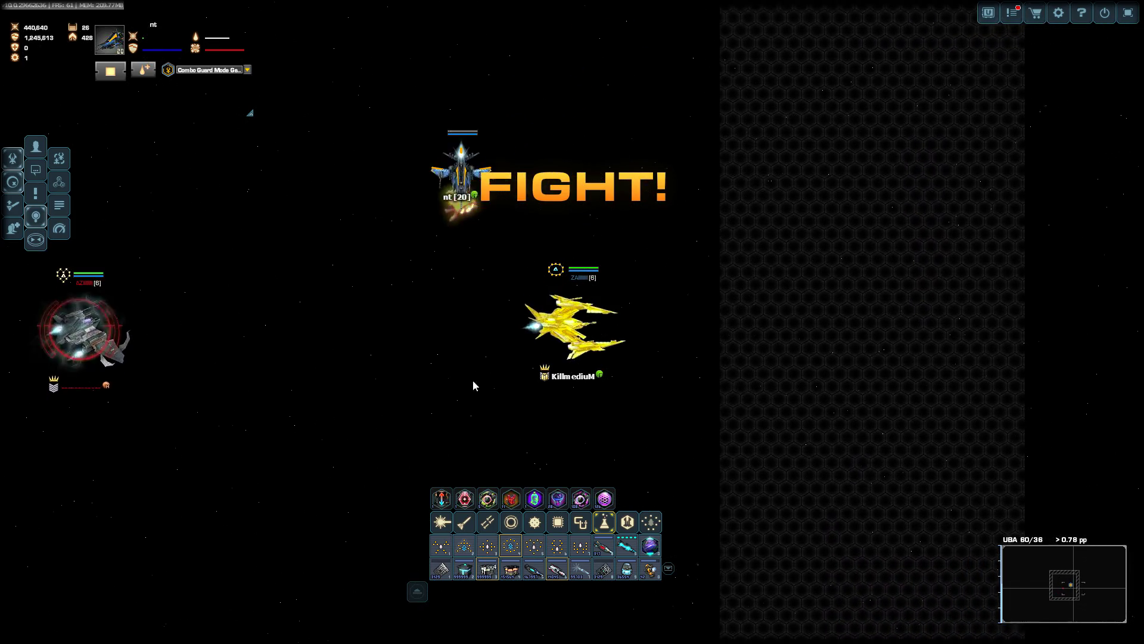
{"action": "left_click", "coordinate": [474, 523]}
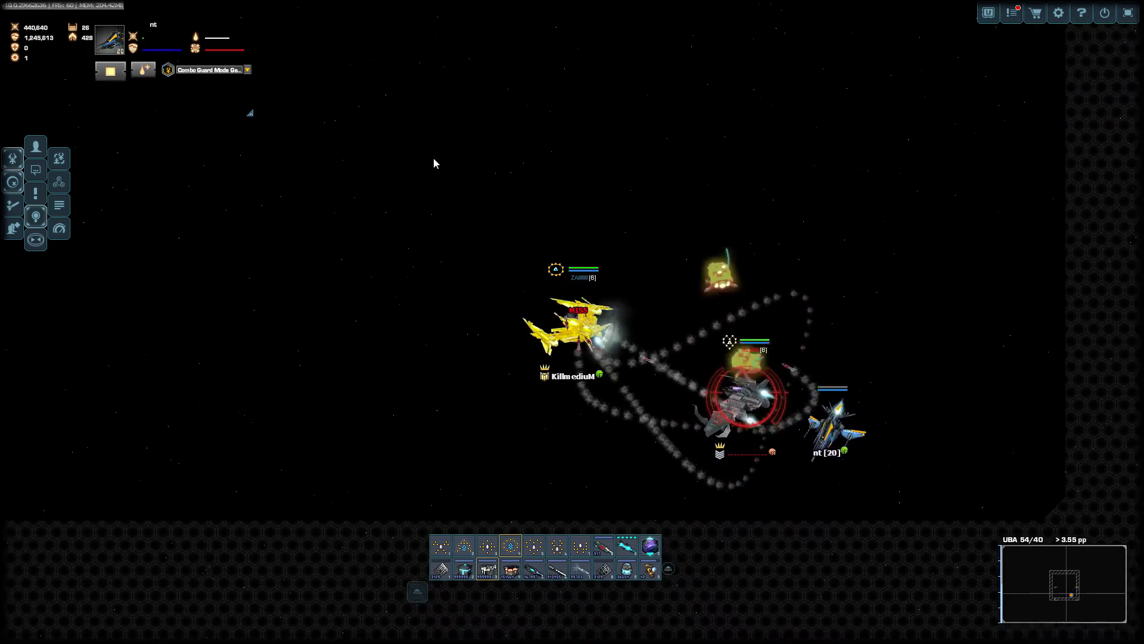
{"action": "left_click", "coordinate": [248, 69]}
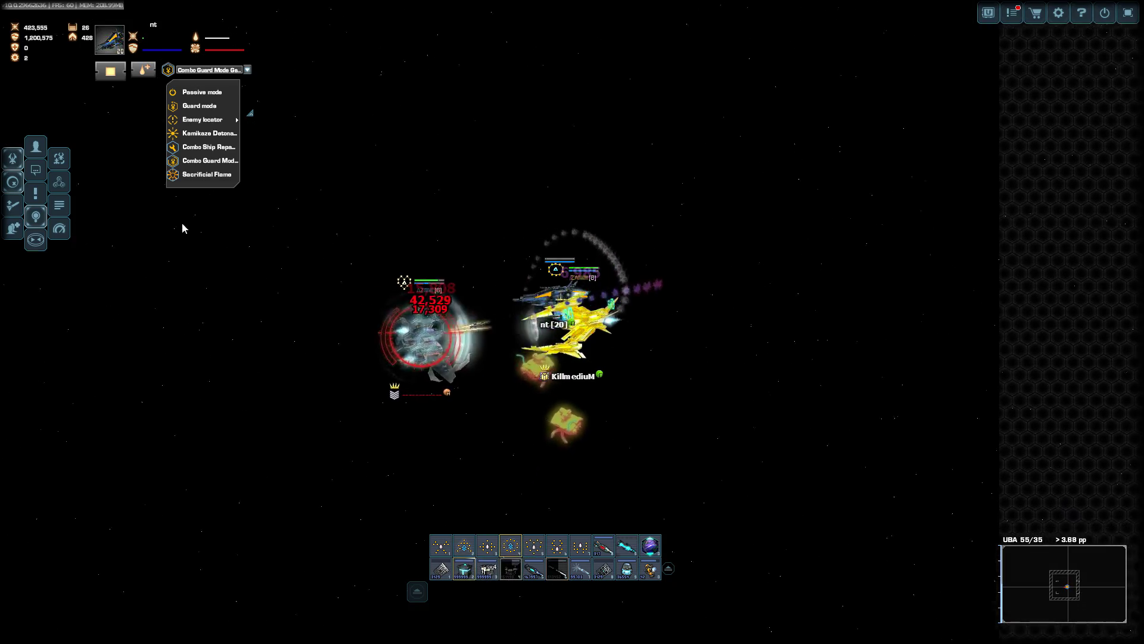
{"action": "left_click", "coordinate": [209, 133]}
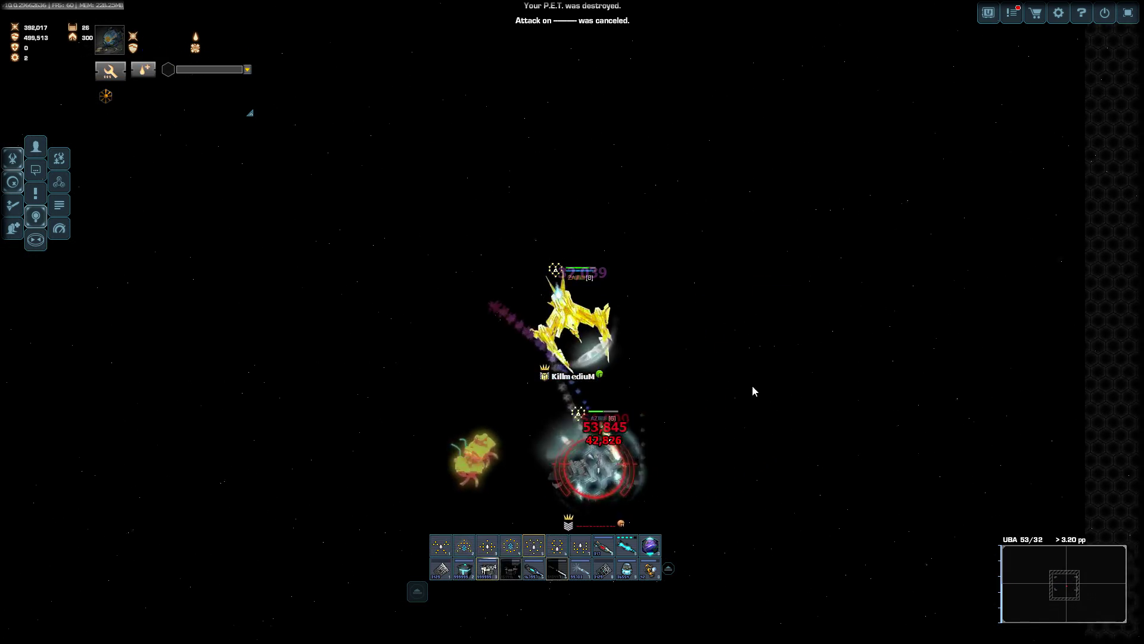
{"action": "left_click", "coordinate": [143, 69]}
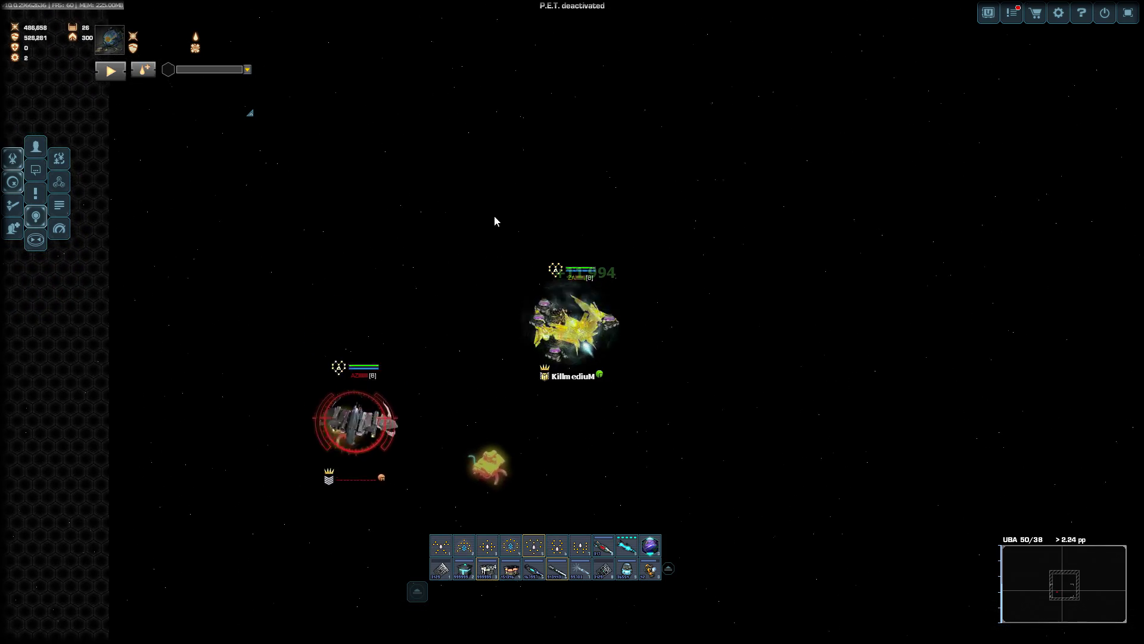
Fly right, down and up, circling around the targeted enemy.
{"action": "left_click", "coordinate": [740, 262]}
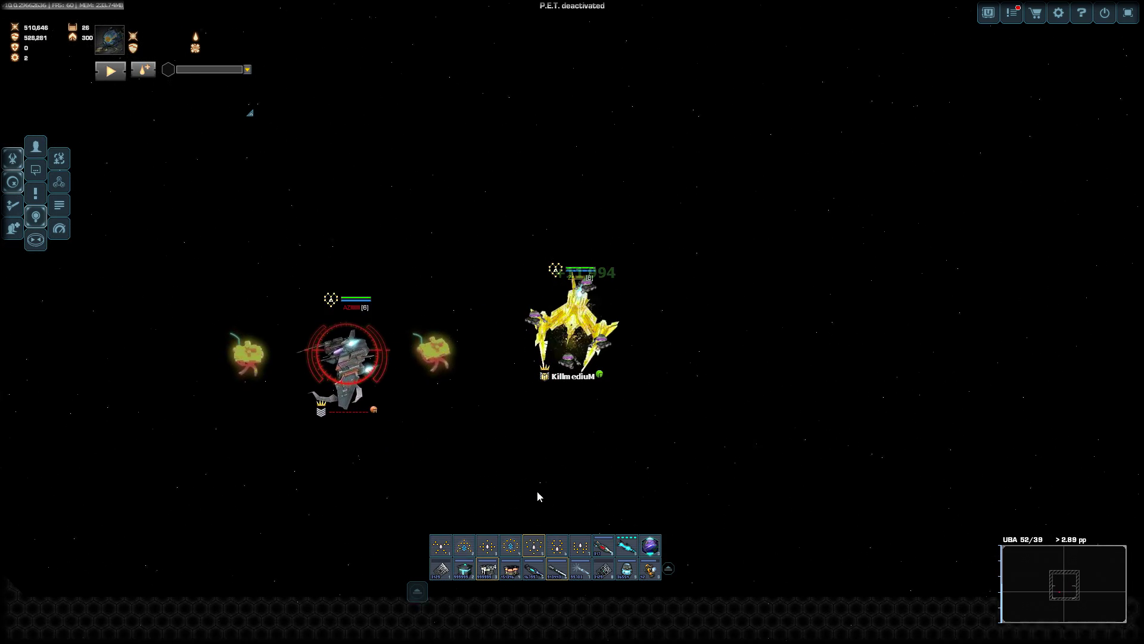
{"action": "left_click", "coordinate": [481, 398]}
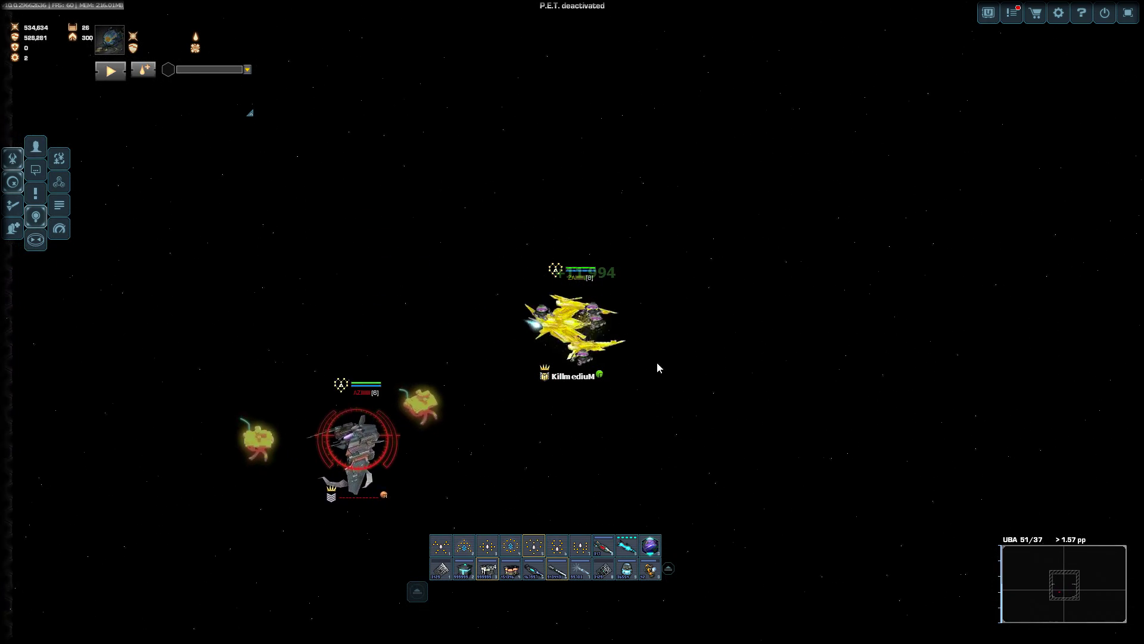
{"action": "left_click", "coordinate": [521, 440]}
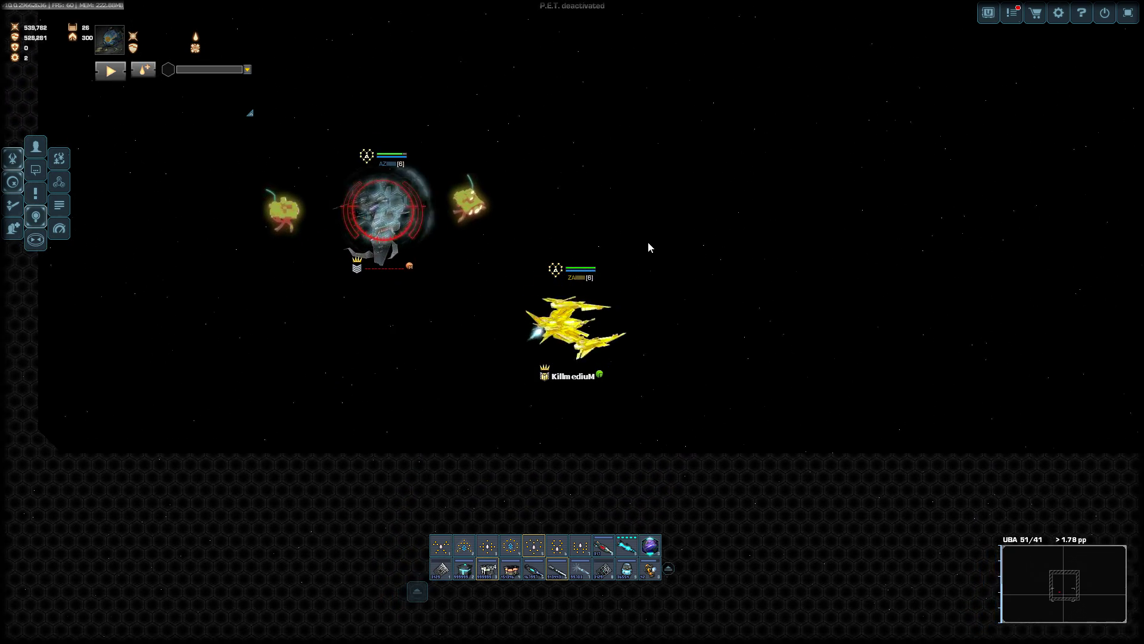
{"action": "left_click", "coordinate": [530, 196]}
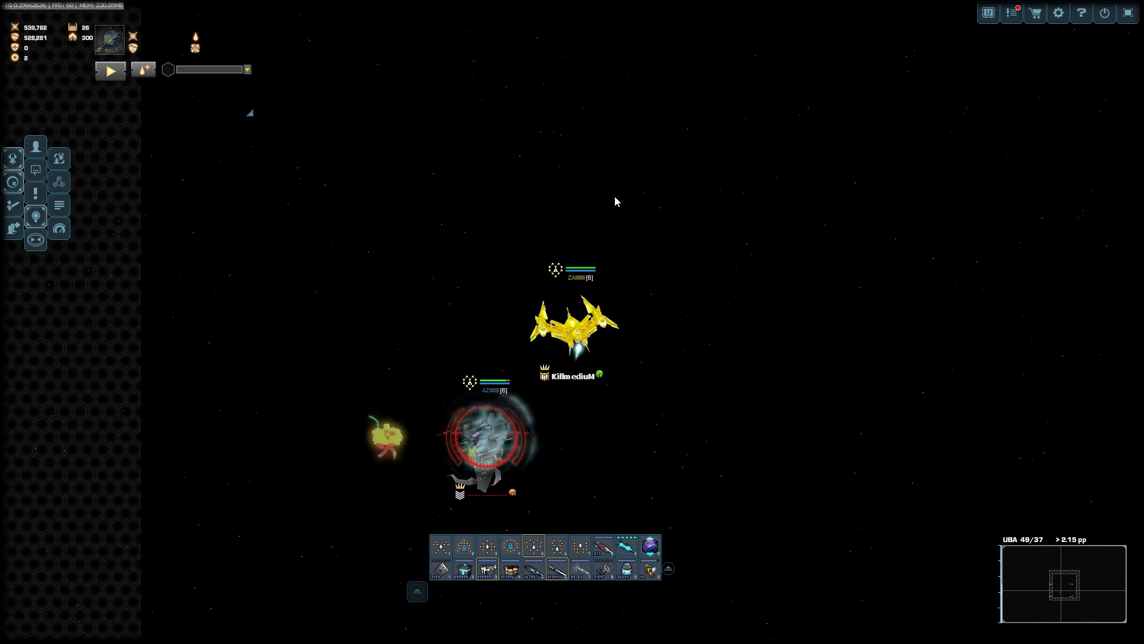
{"action": "left_click", "coordinate": [696, 295]}
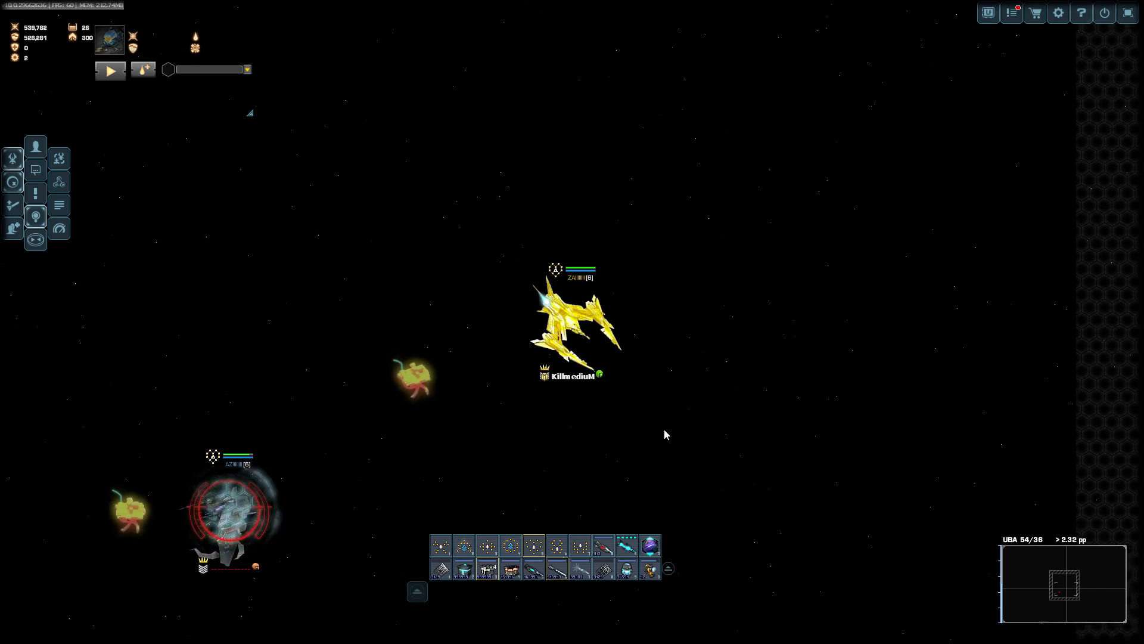
{"action": "left_click", "coordinate": [444, 184]}
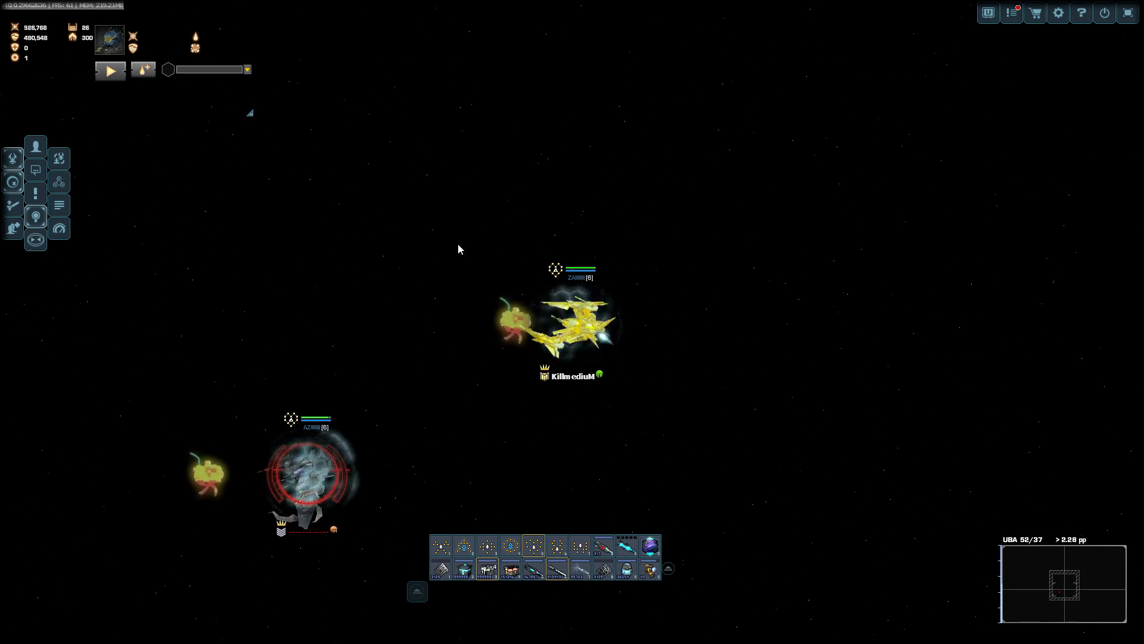
{"action": "left_click", "coordinate": [530, 466]}
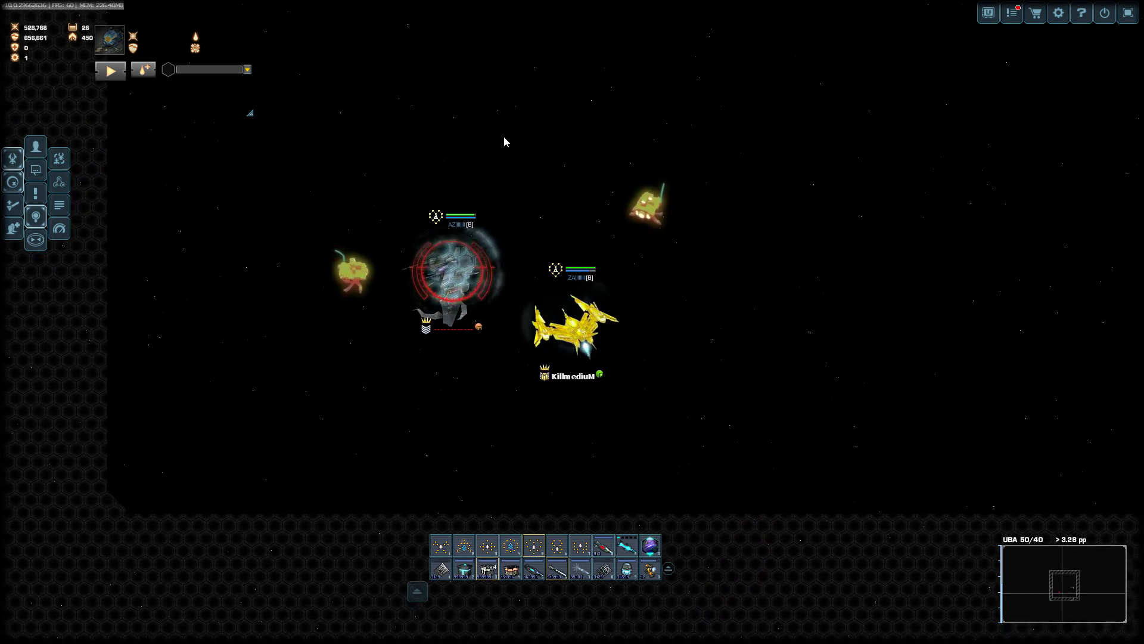
Close in on the targeted enemy ship and open the arena chat from the left sidebar.
{"action": "left_click", "coordinate": [503, 137]}
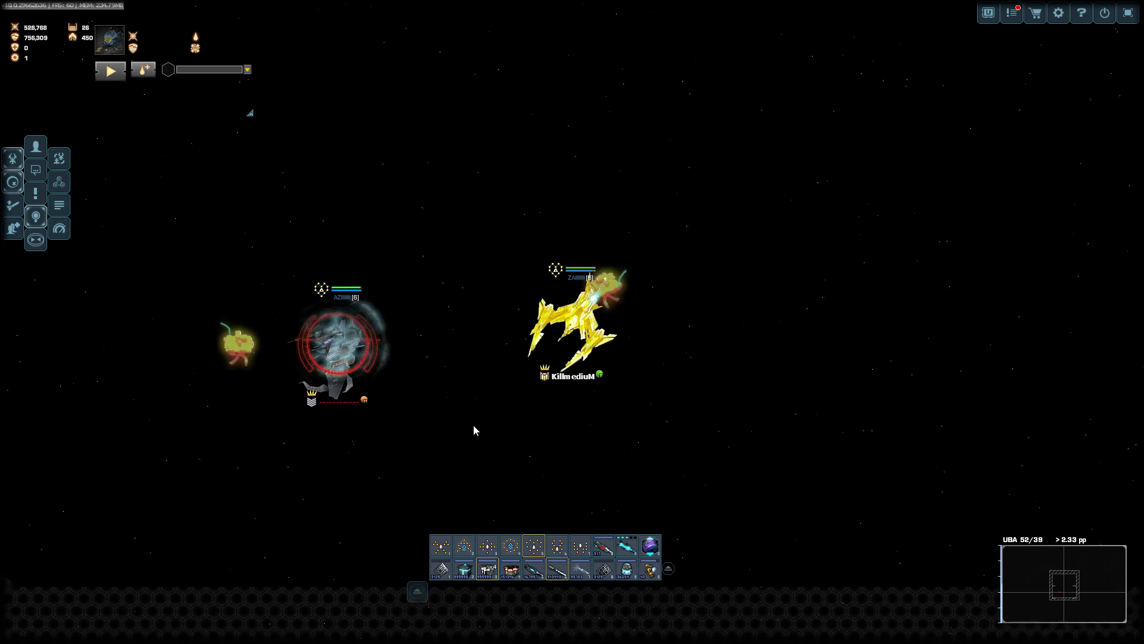
{"action": "left_click", "coordinate": [557, 184]}
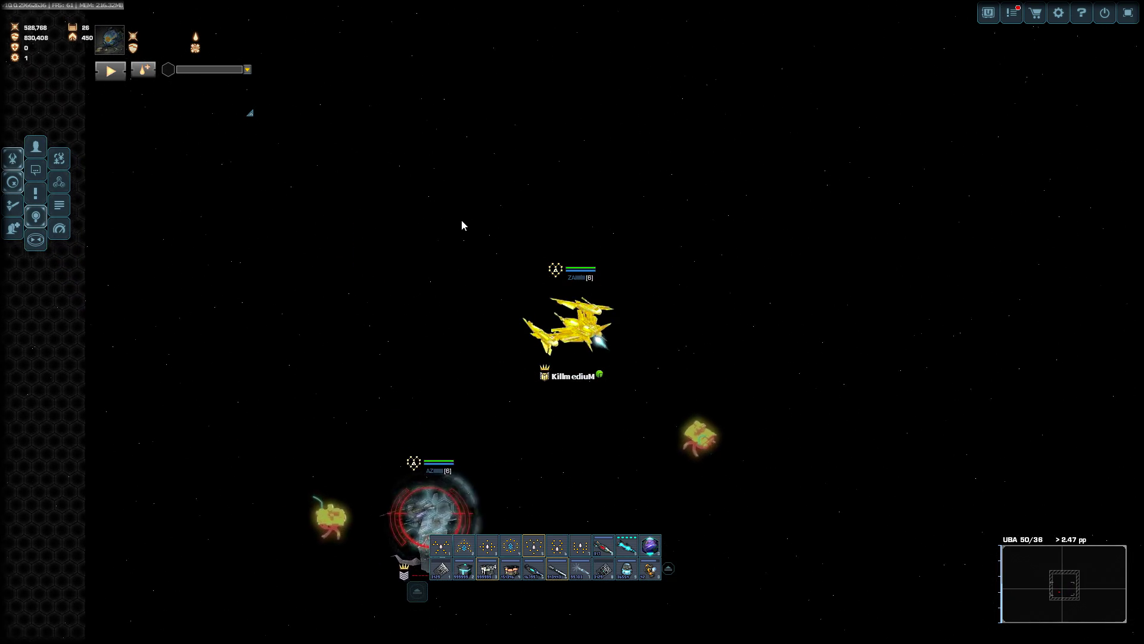
{"action": "left_click", "coordinate": [742, 420]}
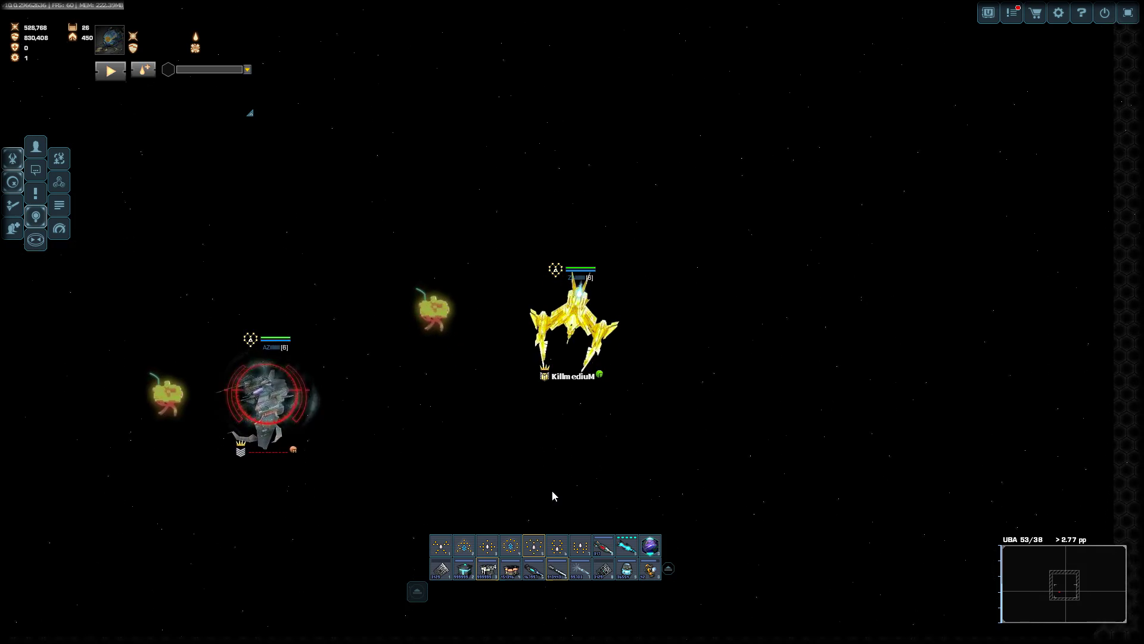
{"action": "left_click", "coordinate": [78, 200]}
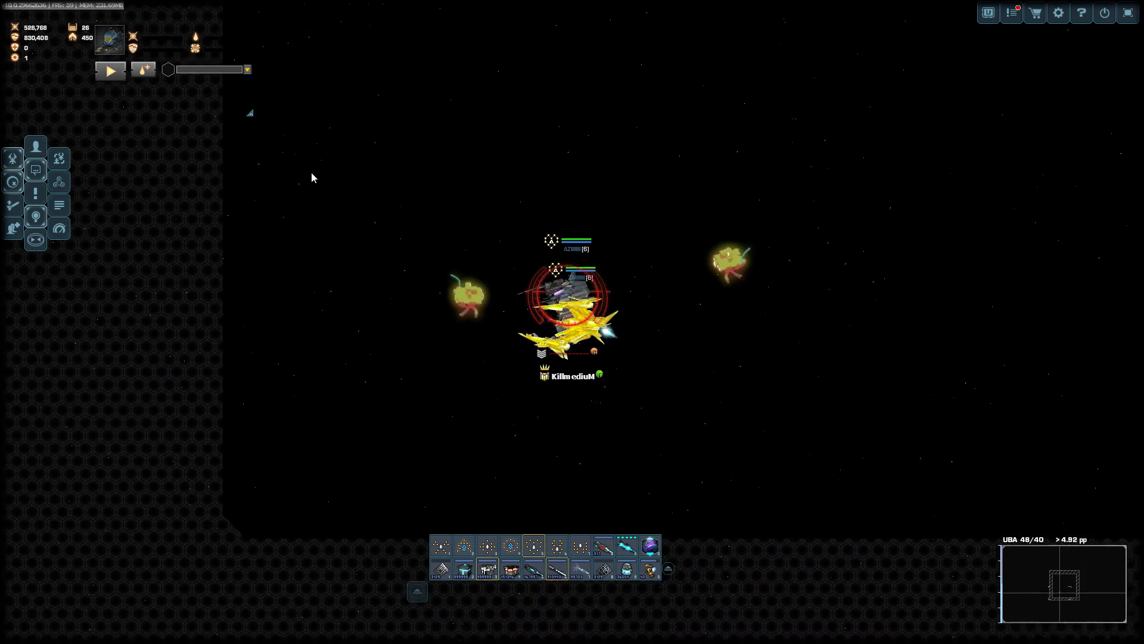
{"action": "left_click", "coordinate": [250, 113]}
{"action": "left_click", "coordinate": [12, 87]}
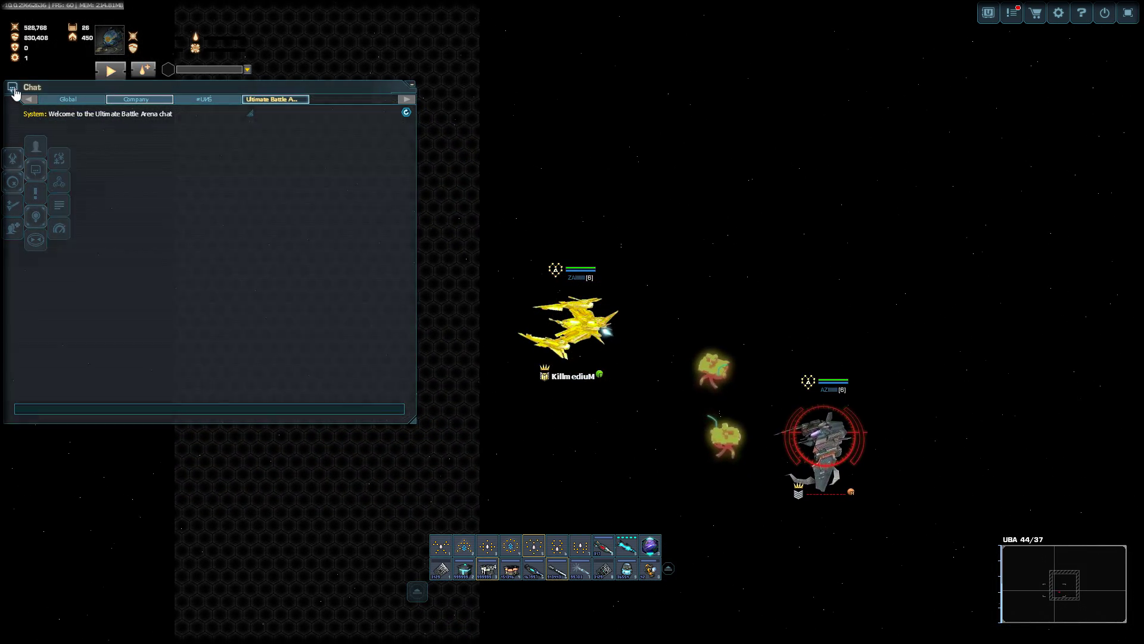
Close the chat window and keep fighting until the enemy ship is destroyed.
{"action": "left_click", "coordinate": [13, 88]}
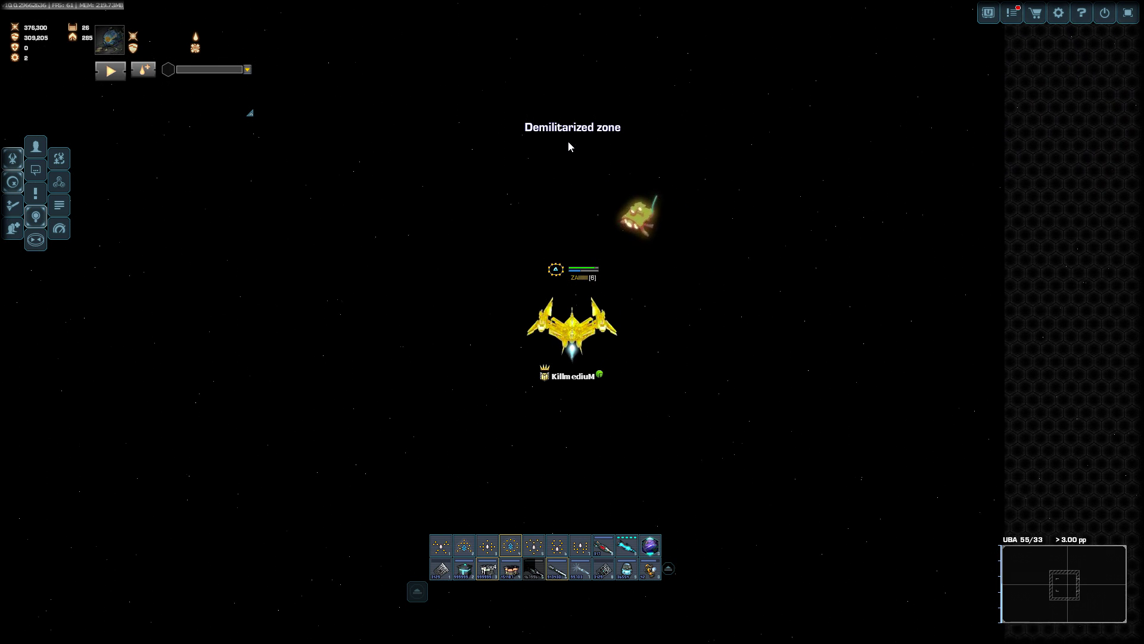
Collect the reward from the defeated enemy and dismiss the Ultimate Battle Arena notice.
{"action": "left_click", "coordinate": [696, 351]}
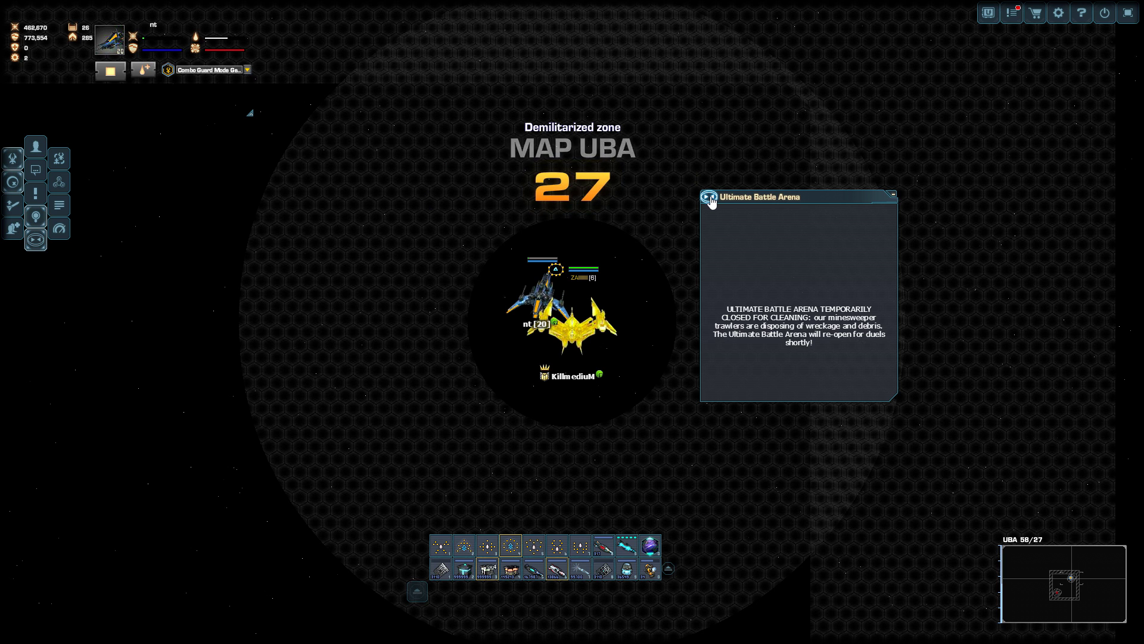
{"action": "left_click", "coordinate": [711, 200]}
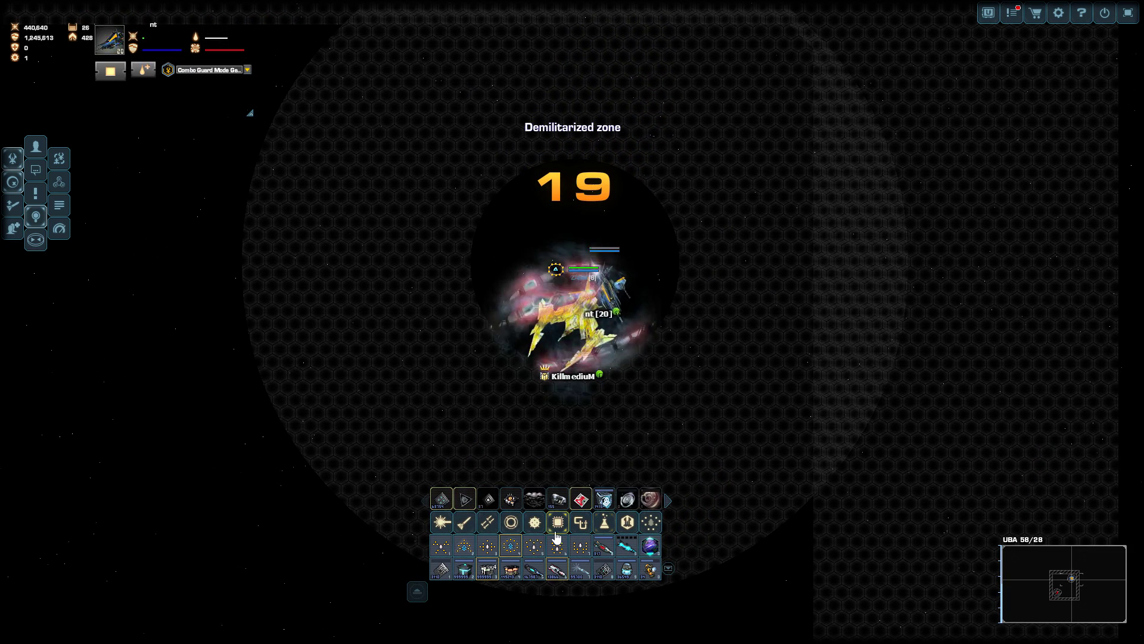
Hide the extra ability bar, check the Flash Qualität setting, then move the ship away.
{"action": "left_click", "coordinate": [673, 573]}
{"action": "right_click", "coordinate": [377, 187]}
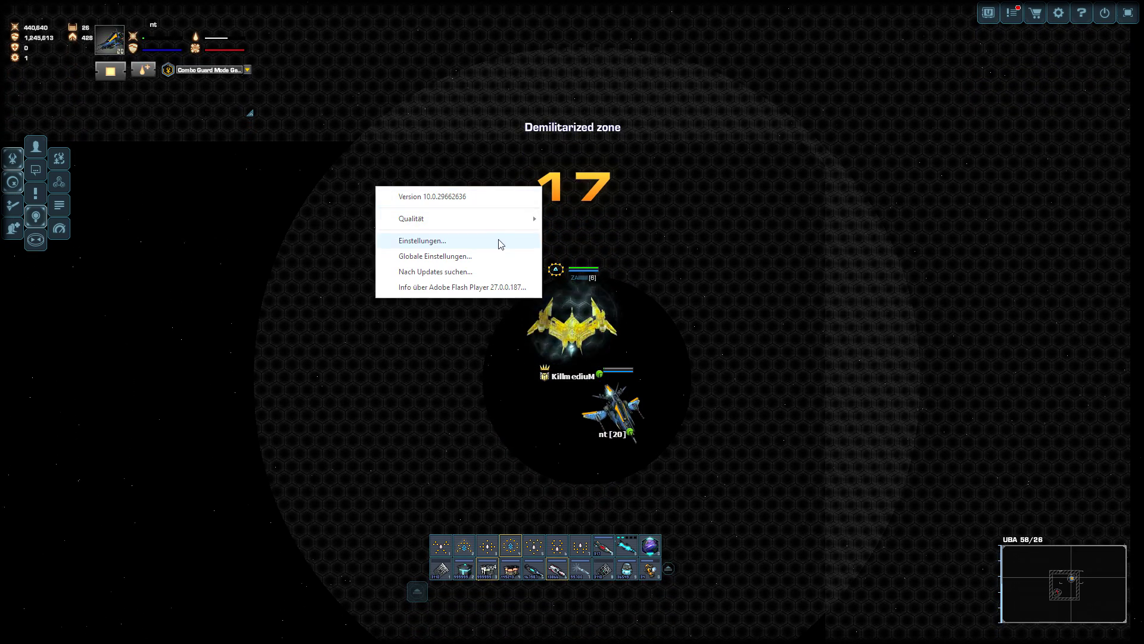
{"action": "left_click", "coordinate": [563, 234]}
{"action": "right_click", "coordinate": [409, 213]}
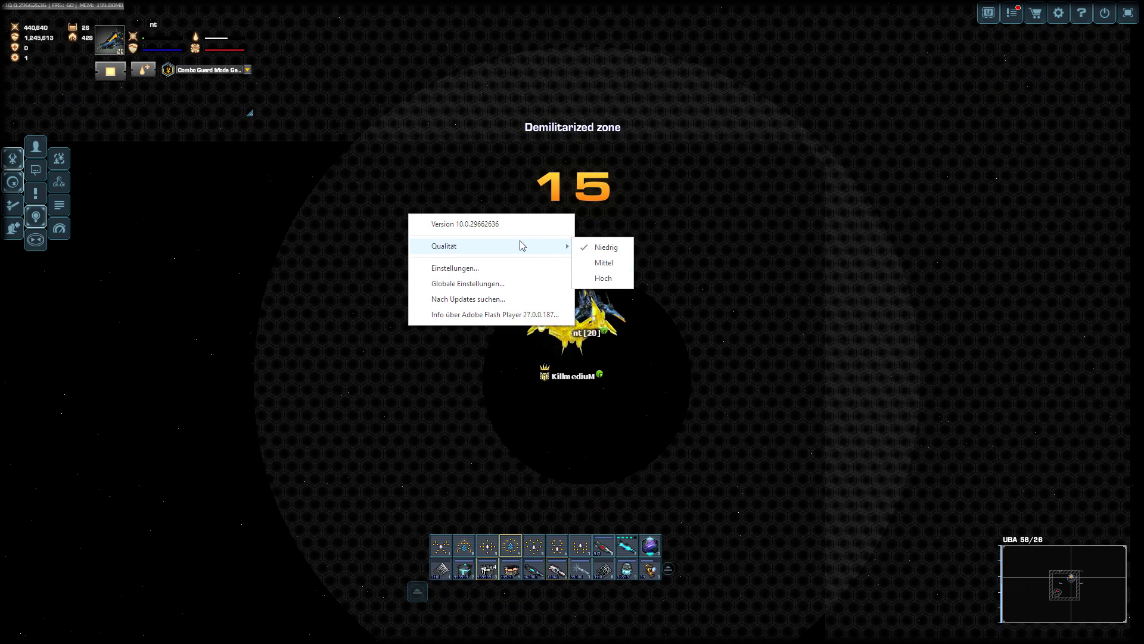
{"action": "left_click", "coordinate": [573, 202]}
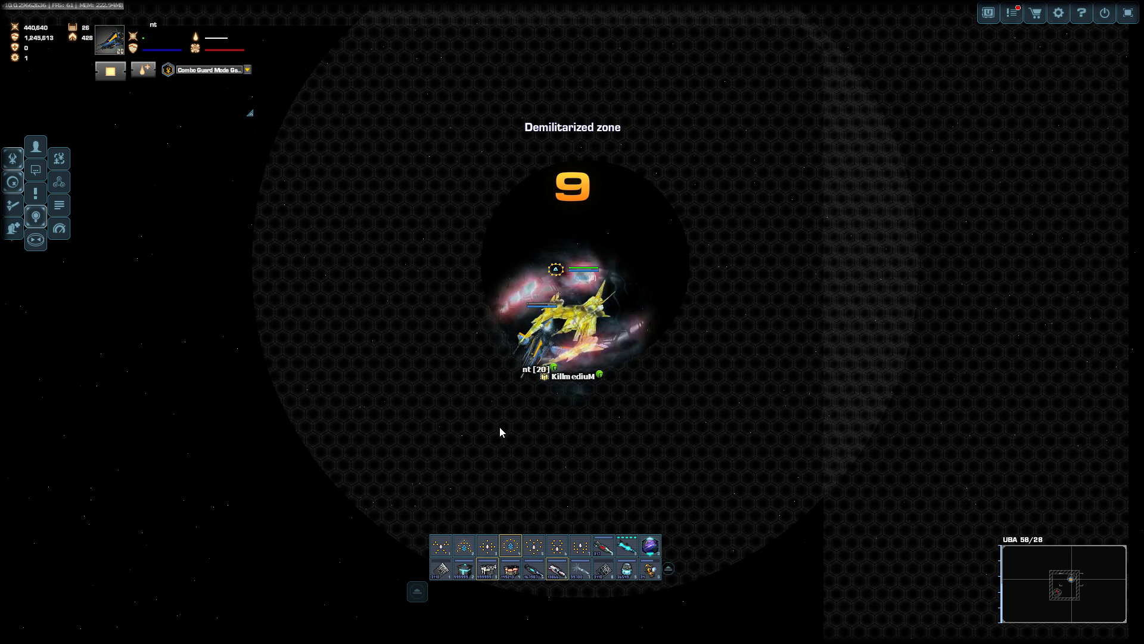
{"action": "left_click", "coordinate": [546, 420]}
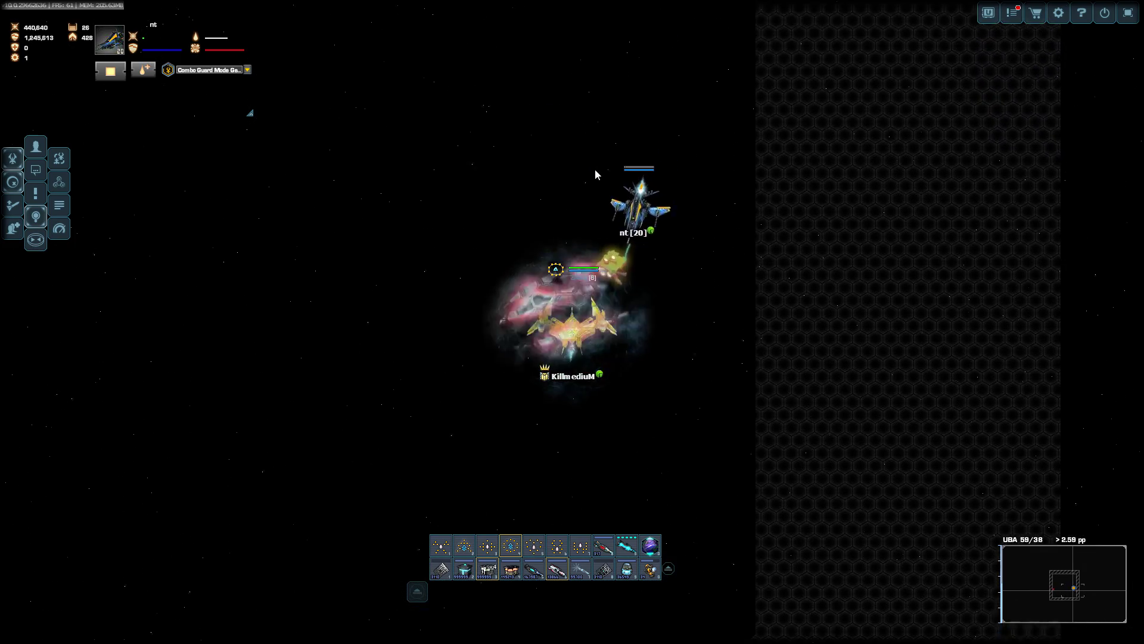
Attack the enemy with the extra ability bar shown, Fortress active (key 0) and PET guarding.
{"action": "left_click", "coordinate": [555, 215]}
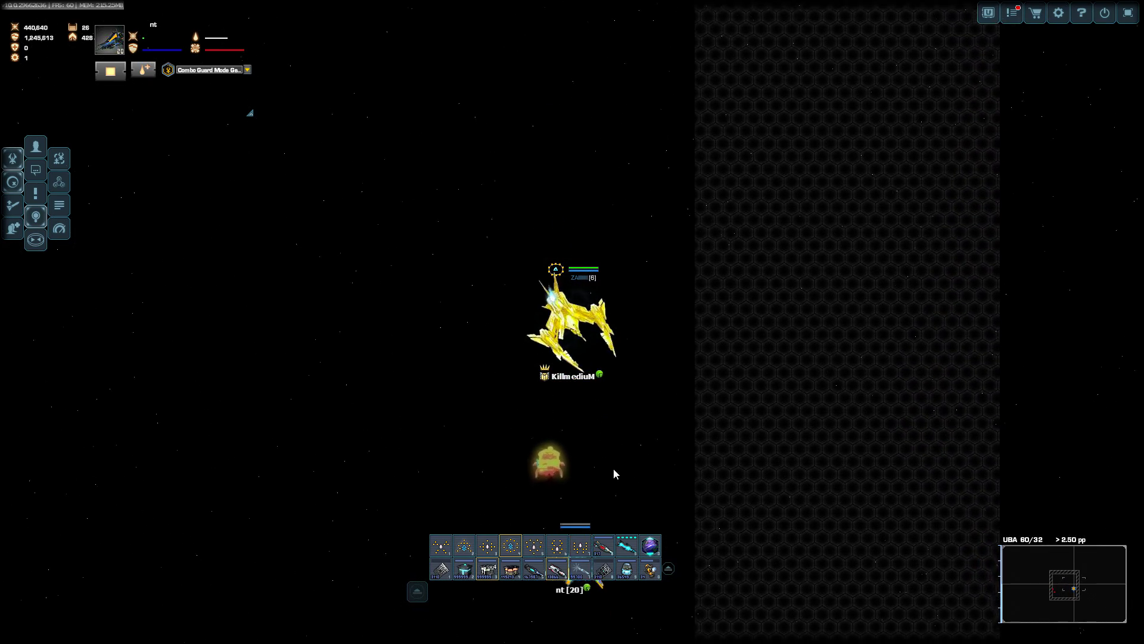
{"action": "left_click", "coordinate": [605, 548]}
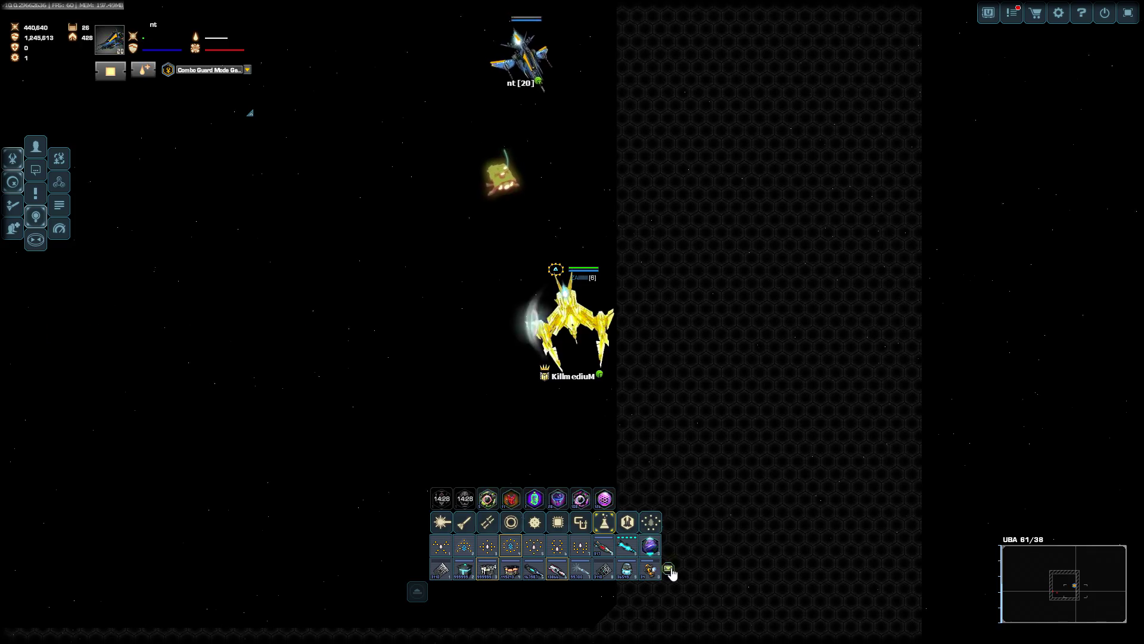
{"action": "left_click", "coordinate": [468, 318]}
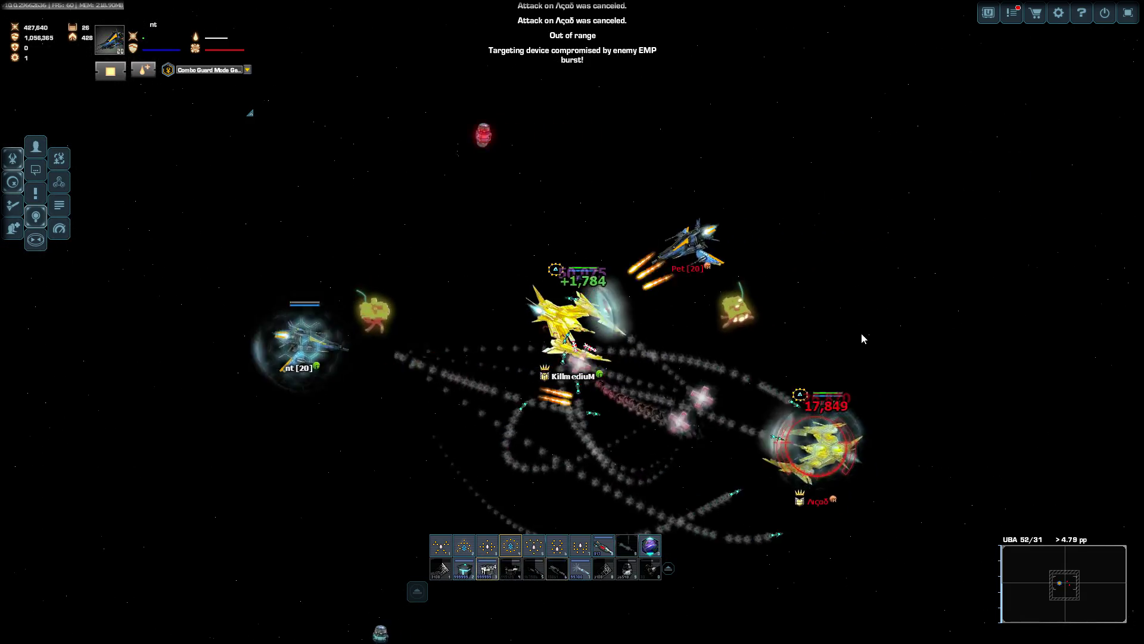
{"action": "key", "text": "0"}
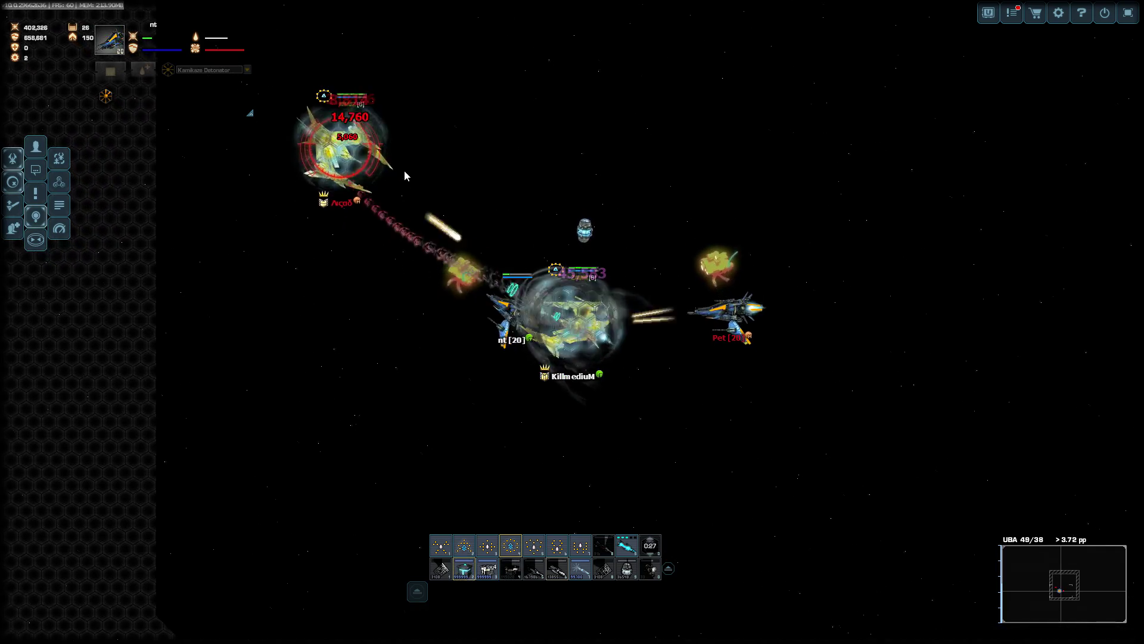
{"action": "left_click", "coordinate": [110, 73]}
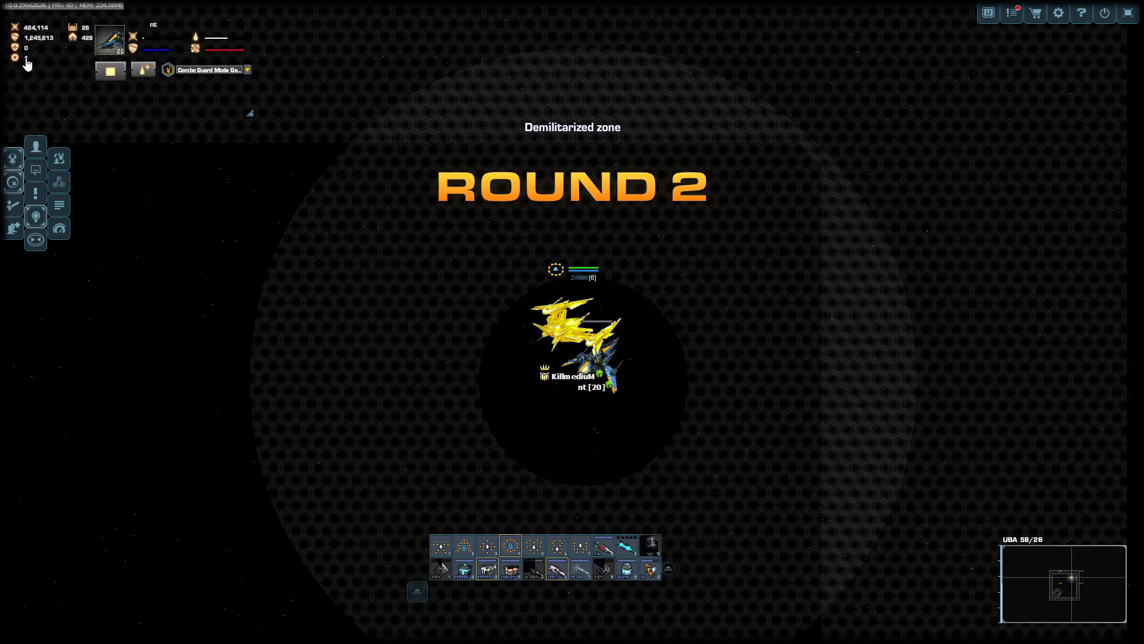
Switch ship configuration with the C key and engage the Round 2 opponent.
{"action": "key", "text": "c"}
{"action": "key", "text": "c"}
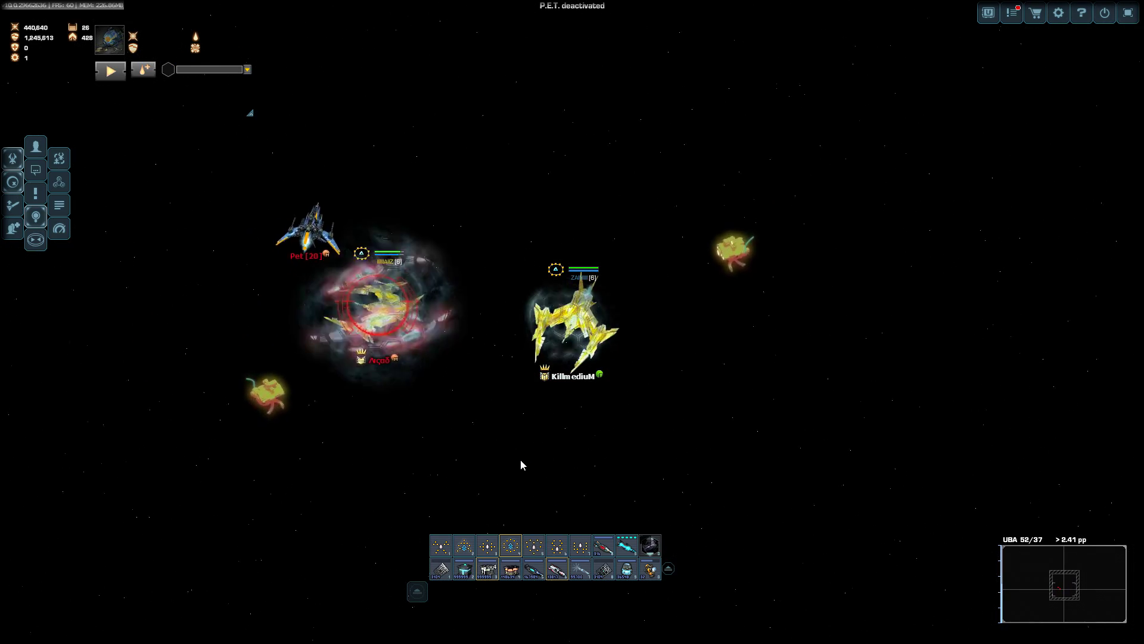
Set Explosions and Background graphics quality to High and save the settings.
{"action": "left_click", "coordinate": [1059, 12]}
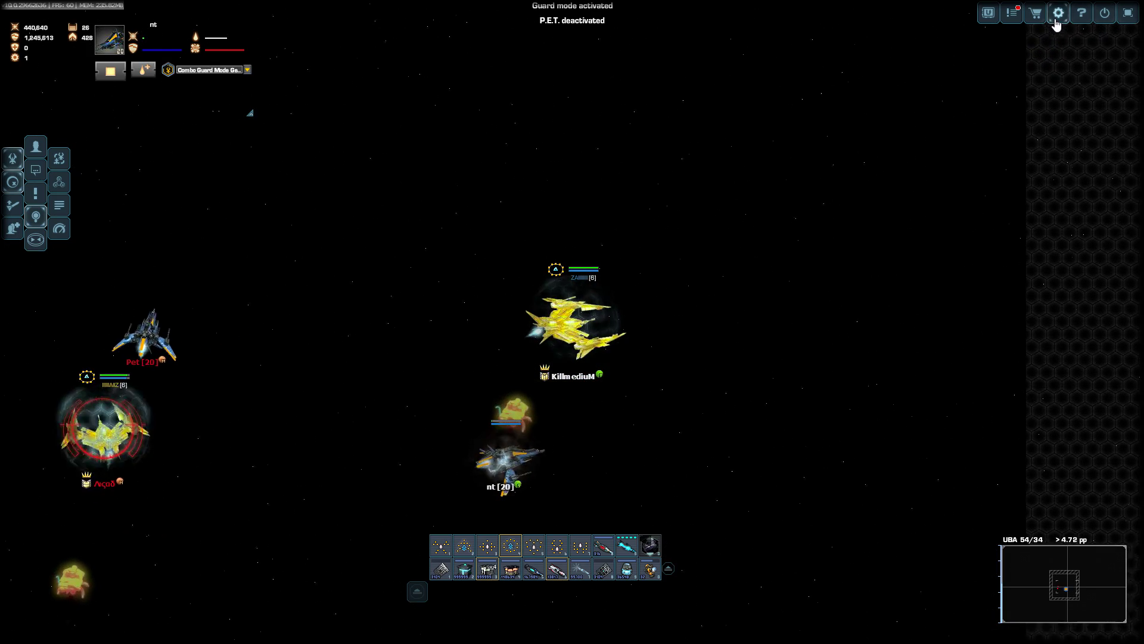
{"action": "left_click", "coordinate": [492, 380]}
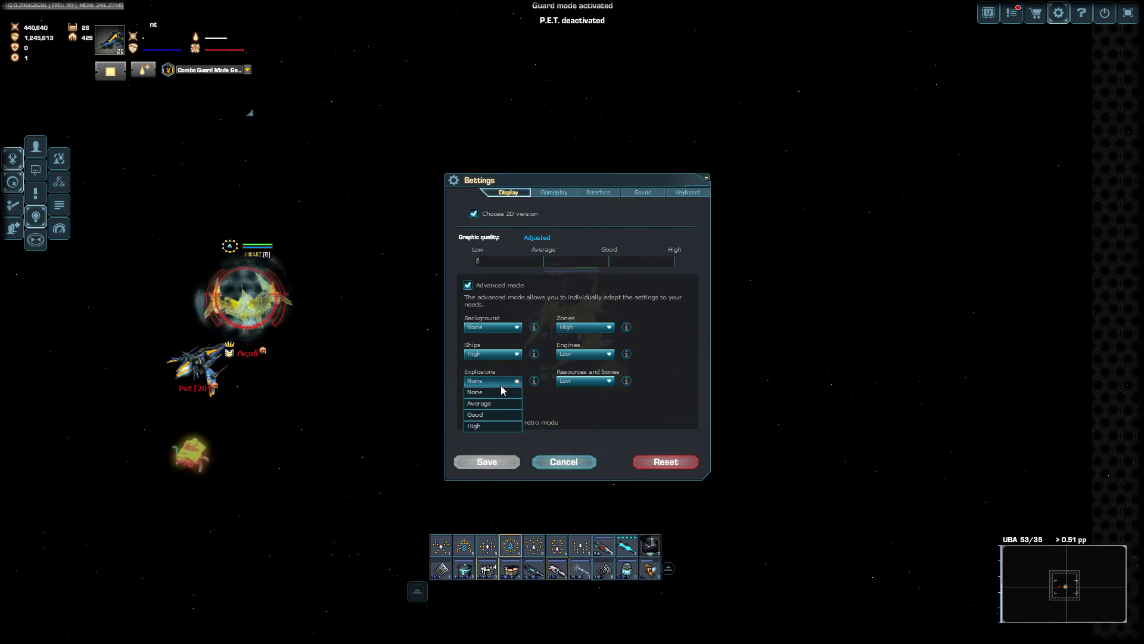
{"action": "left_click", "coordinate": [491, 427]}
{"action": "left_click", "coordinate": [585, 353]}
{"action": "left_click", "coordinate": [576, 401]}
{"action": "left_click", "coordinate": [492, 326]}
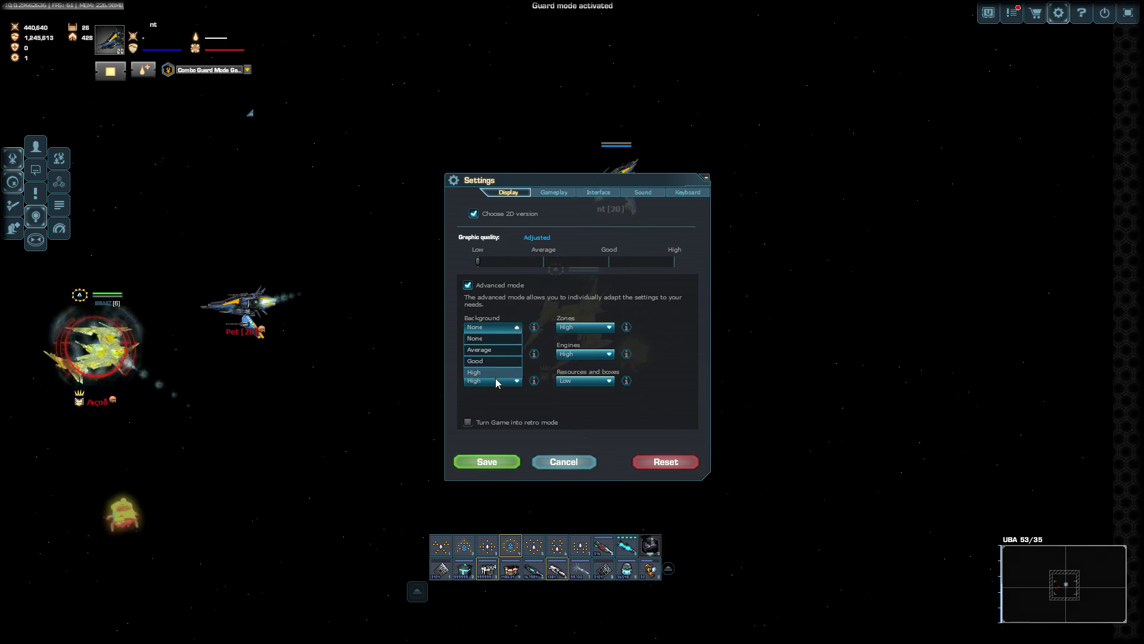
{"action": "left_click", "coordinate": [496, 376]}
{"action": "left_click", "coordinate": [501, 461]}
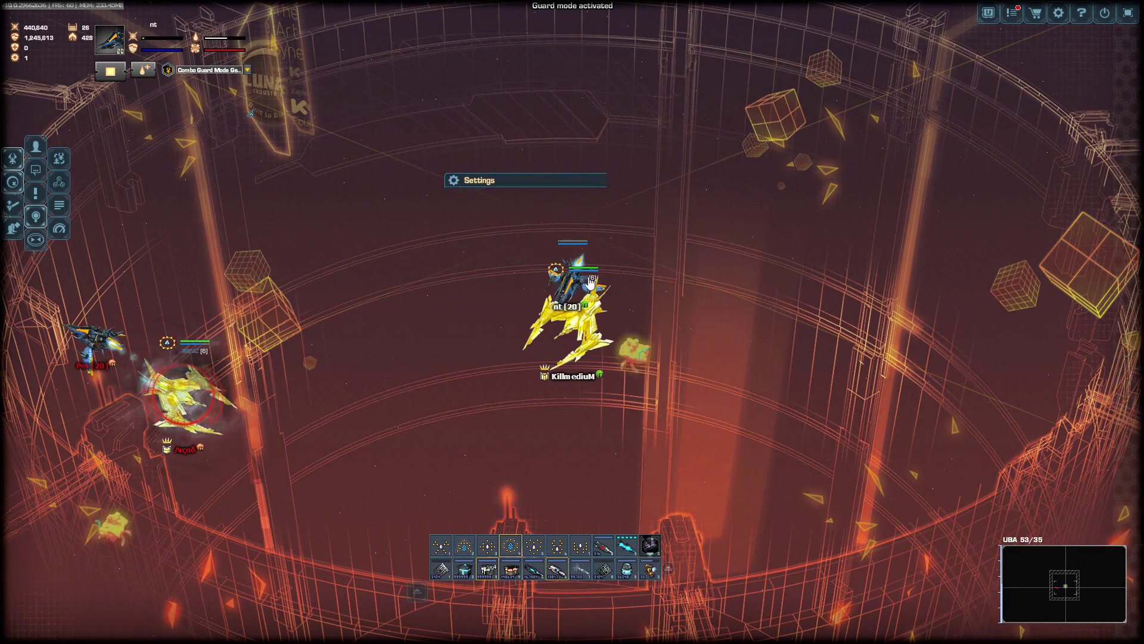
{"action": "right_click", "coordinate": [417, 188]}
Dismiss the Flash menu and weave the golden ship up and down the arena toward Λcαδ.
{"action": "left_click", "coordinate": [603, 224]}
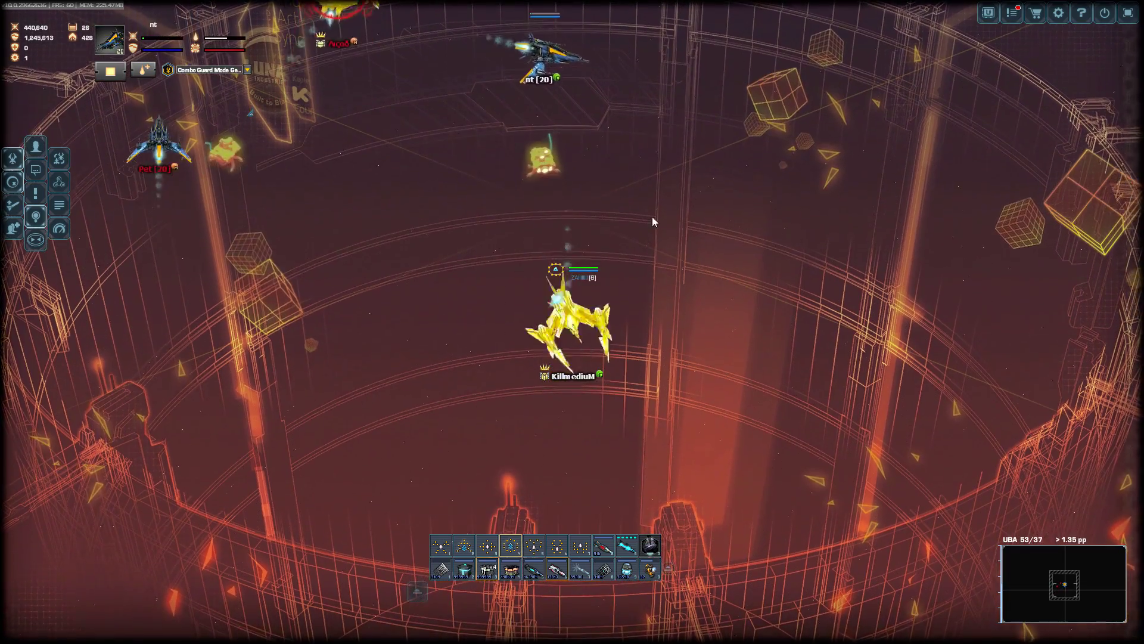
{"action": "left_click", "coordinate": [462, 156]}
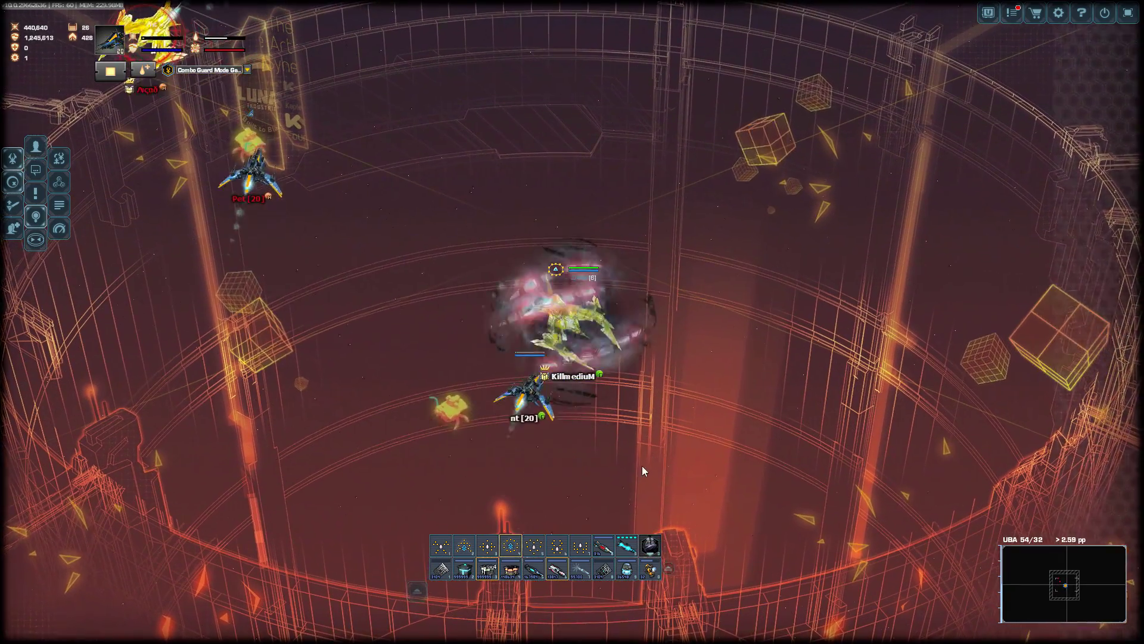
{"action": "left_click", "coordinate": [621, 475]}
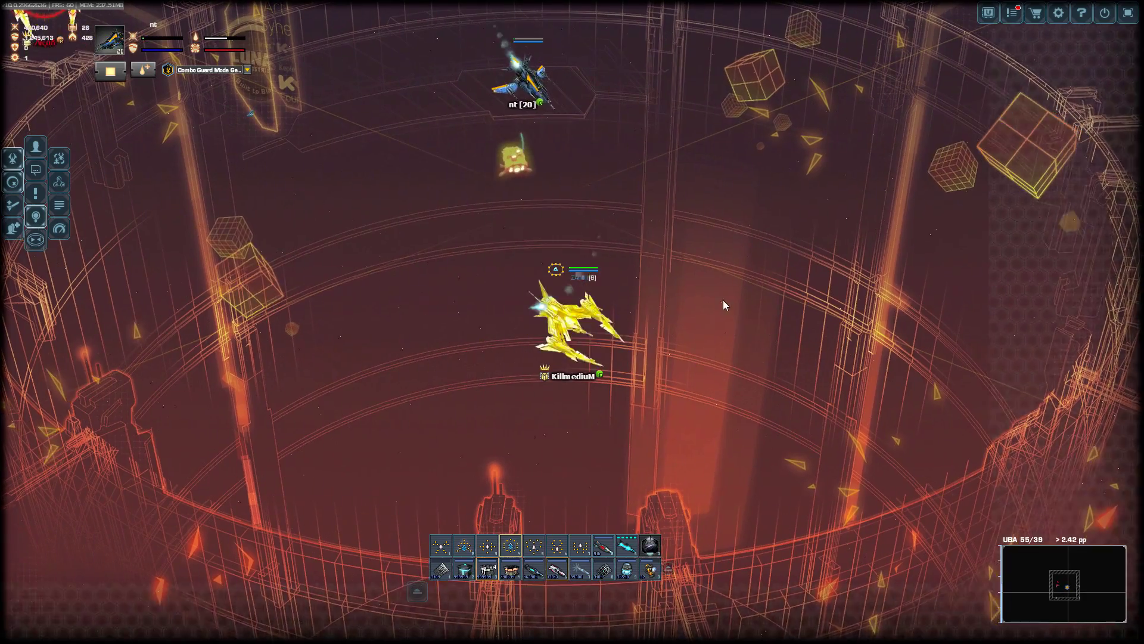
{"action": "left_click", "coordinate": [523, 166]}
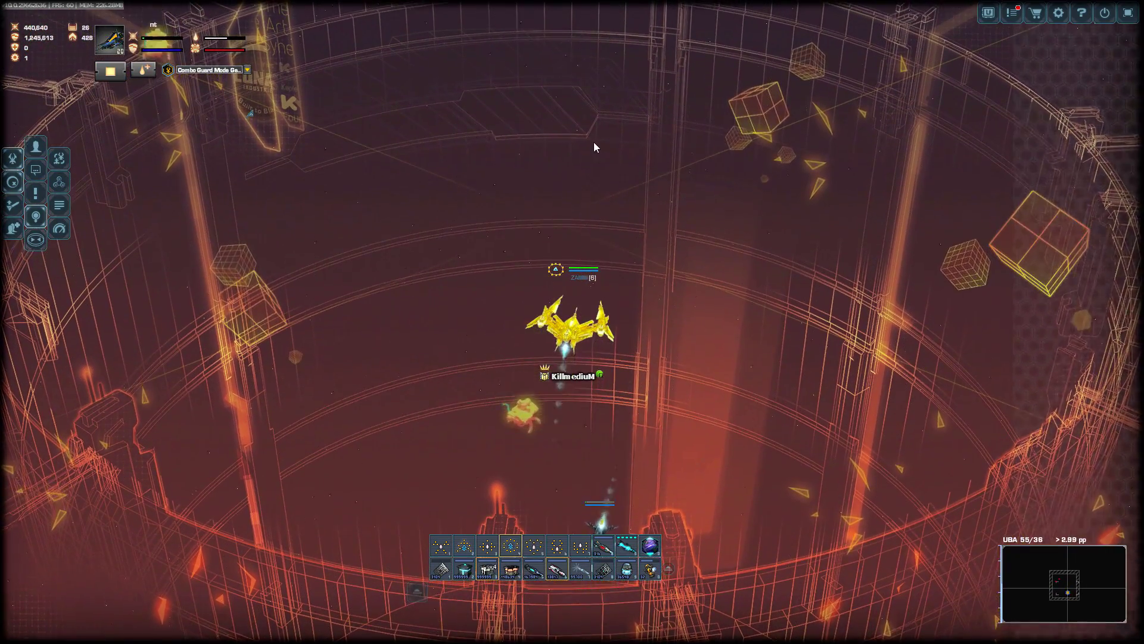
{"action": "left_click", "coordinate": [553, 151]}
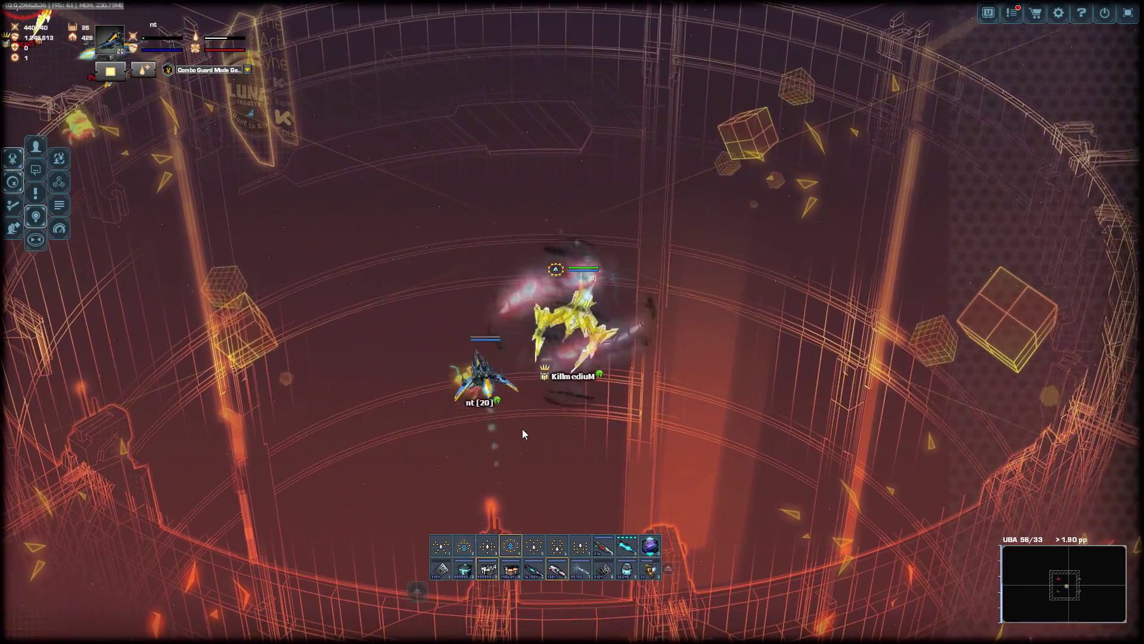
{"action": "left_click", "coordinate": [603, 429]}
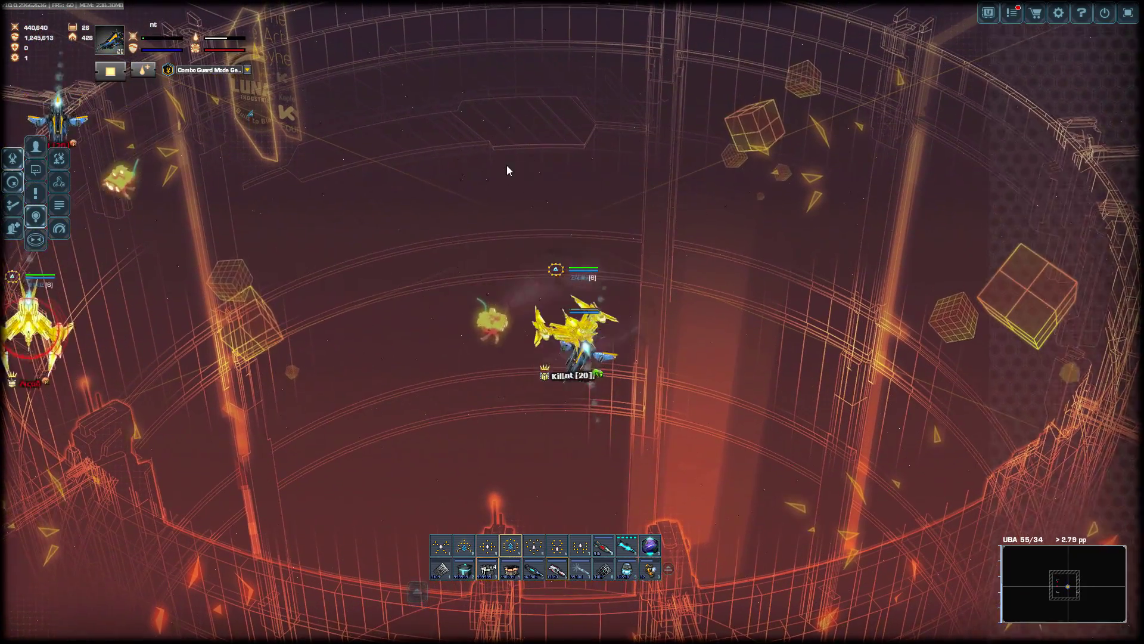
{"action": "left_click", "coordinate": [618, 189]}
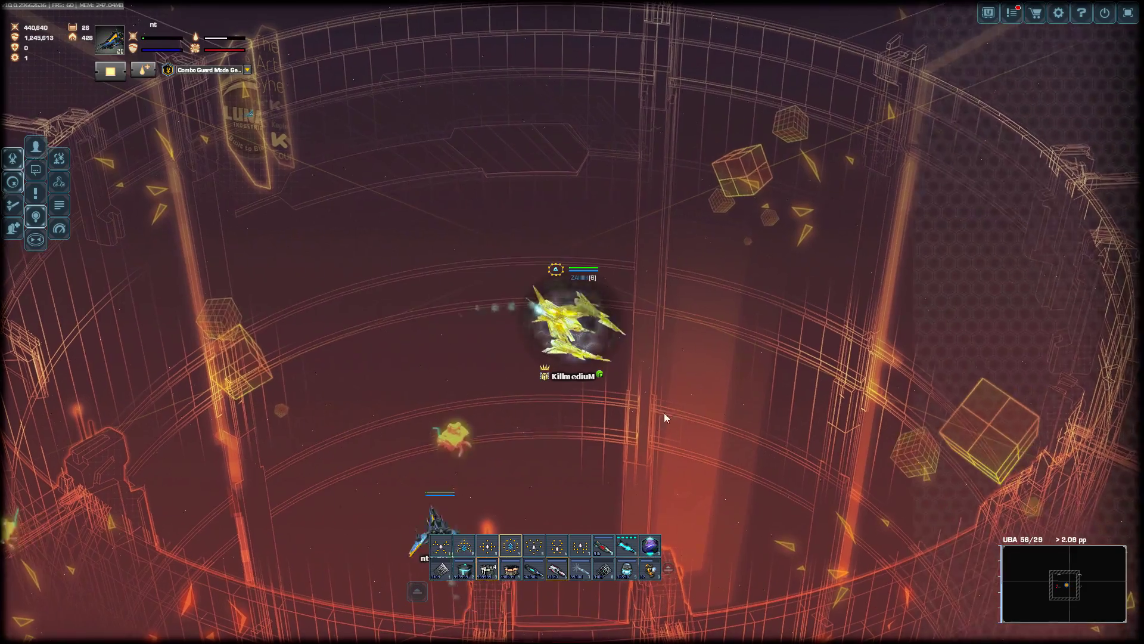
{"action": "left_click", "coordinate": [597, 428]}
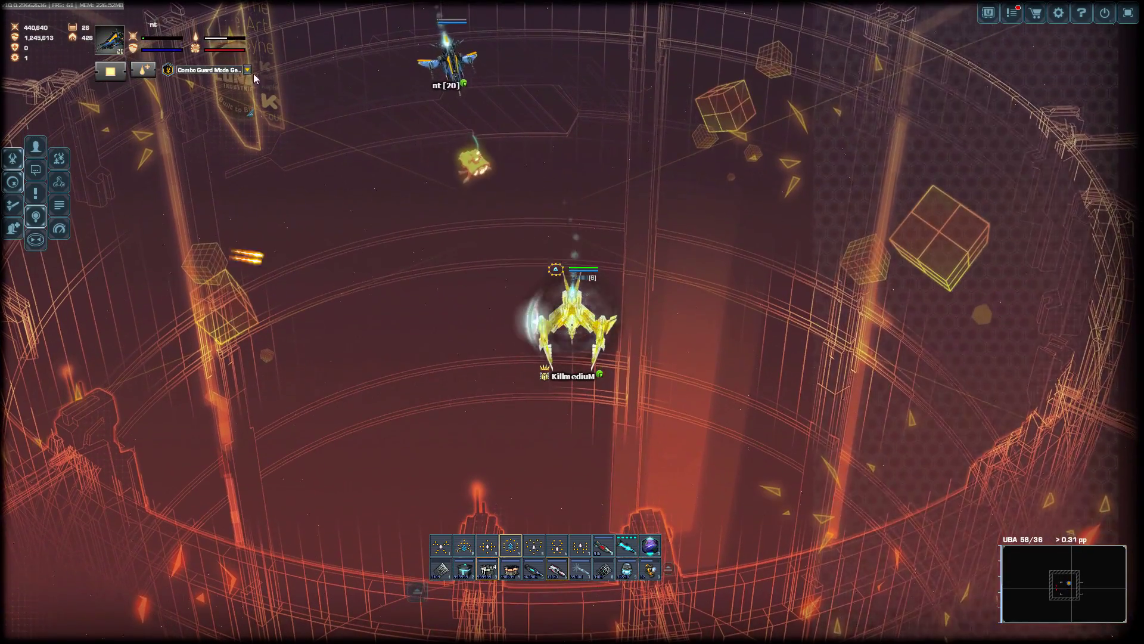
{"action": "left_click", "coordinate": [560, 189]}
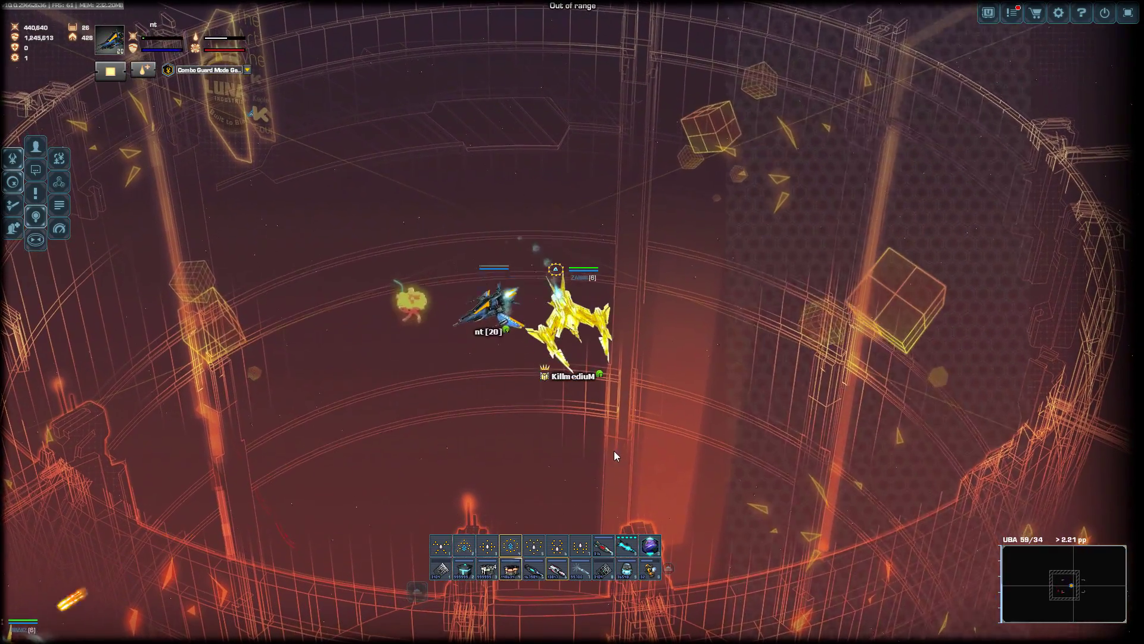
{"action": "left_click", "coordinate": [535, 471]}
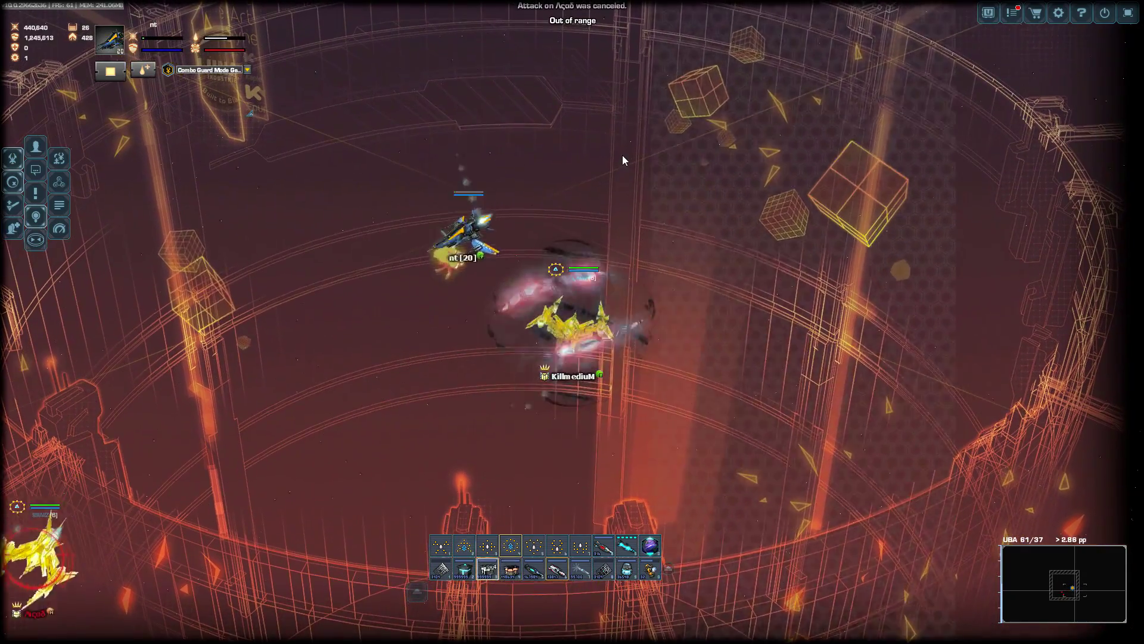
{"action": "left_click", "coordinate": [568, 304]}
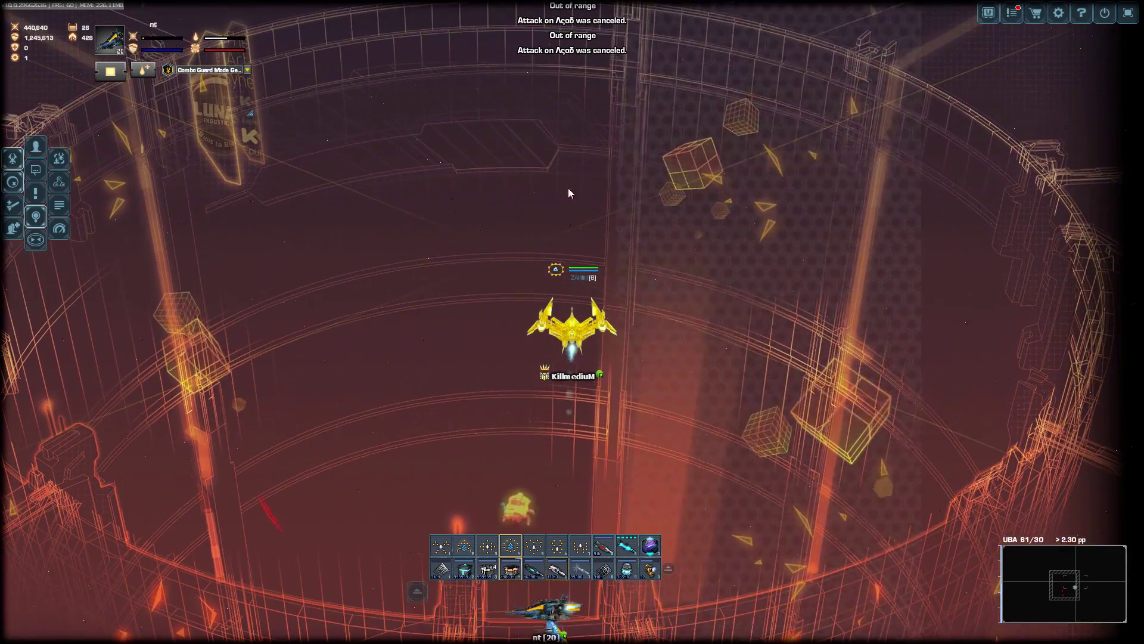
{"action": "left_click", "coordinate": [577, 453]}
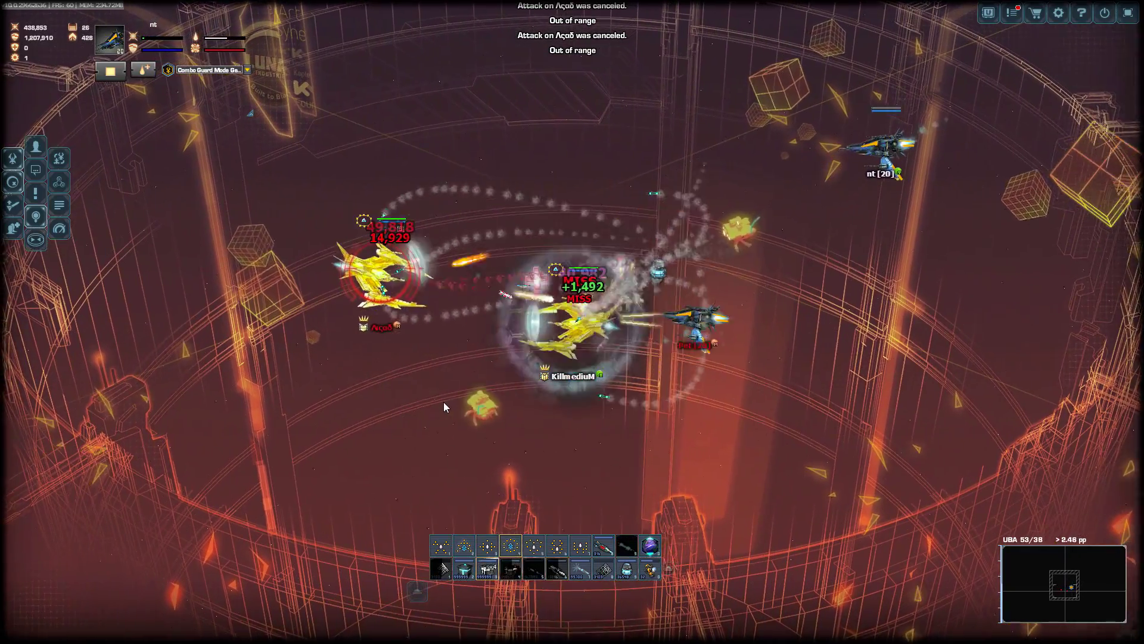
Charge the enemies and fight on until their ship explodes, pressing G for PET gear.
{"action": "left_click", "coordinate": [457, 196]}
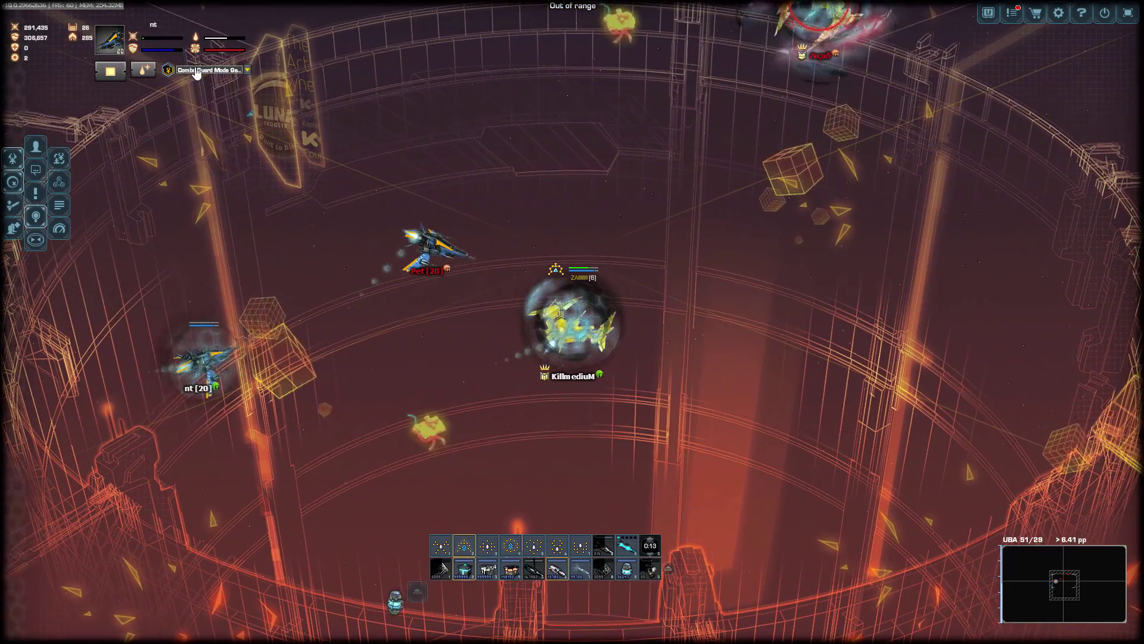
{"action": "key", "text": "g"}
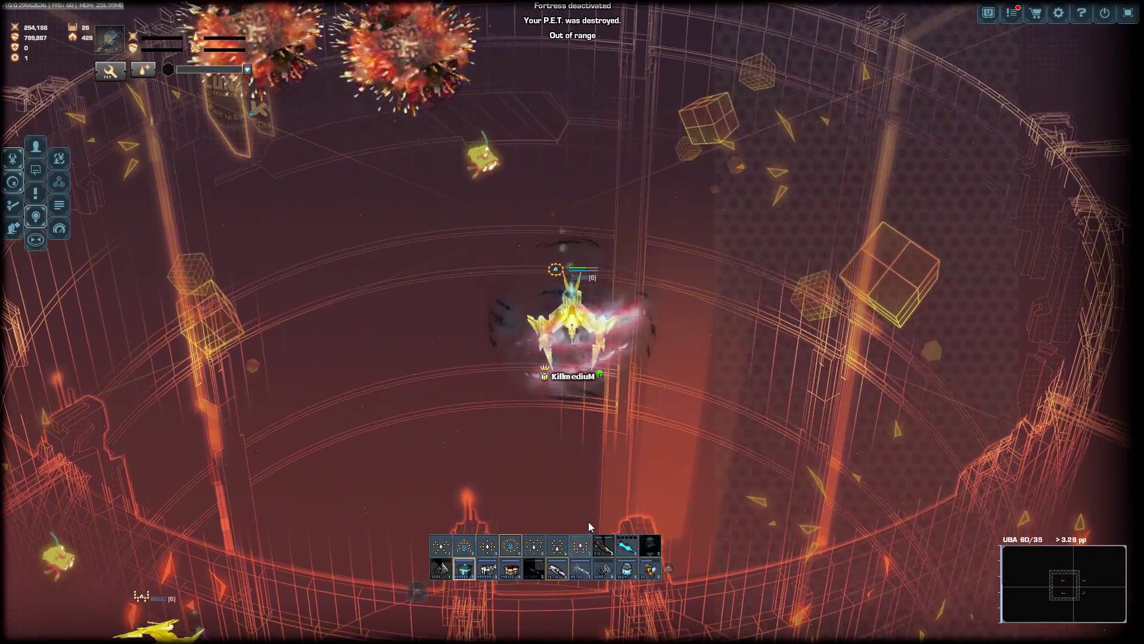
Relaunch the destroyed PET and equip it with the Kamikaze Detonator gear.
{"action": "left_click", "coordinate": [121, 77]}
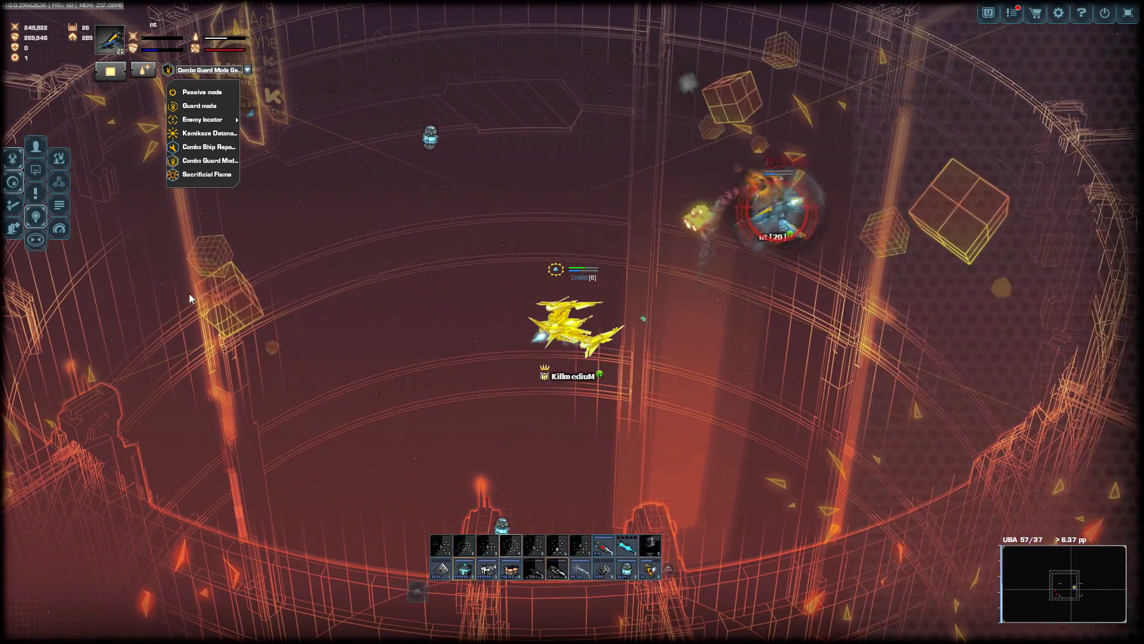
{"action": "left_click", "coordinate": [205, 133]}
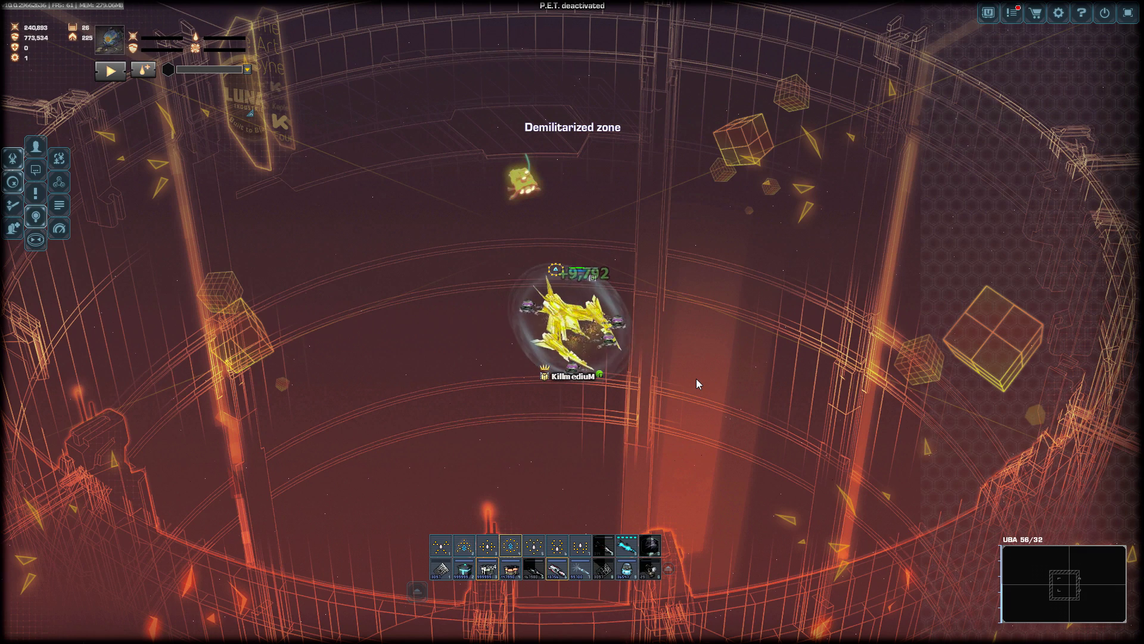
Fly across the arena onto the bonus box as the duel ends in Victory.
{"action": "left_click", "coordinate": [575, 133]}
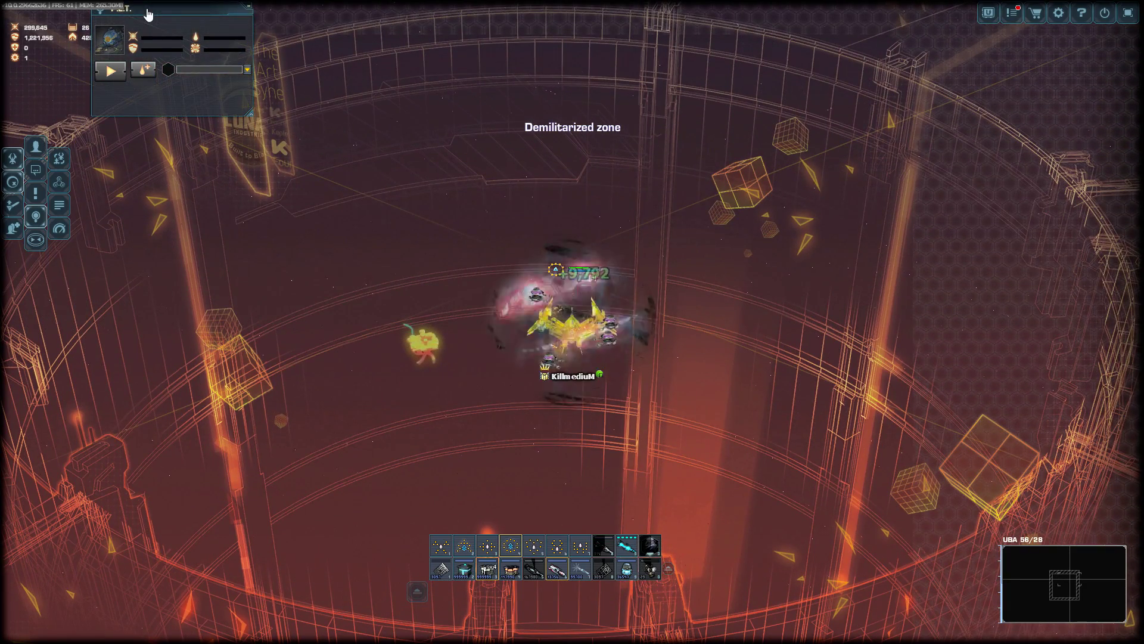
{"action": "left_click", "coordinate": [357, 210]}
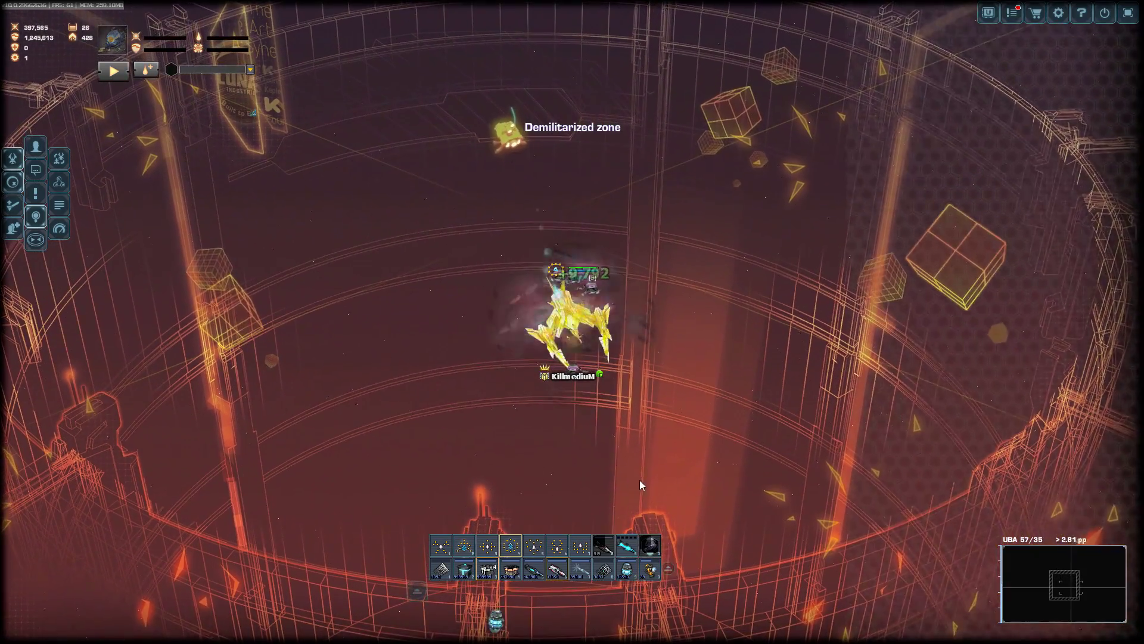
{"action": "left_click", "coordinate": [573, 157]}
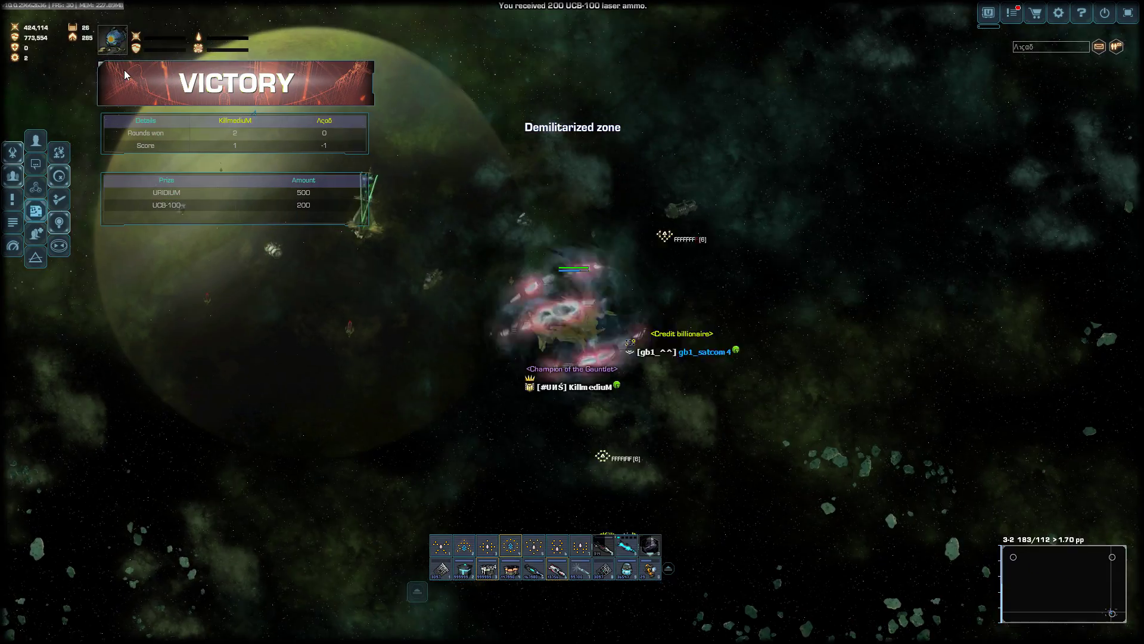
Steer the golden ship down, right and left across map 3-2, staying near the jump gate.
{"action": "left_click", "coordinate": [510, 445]}
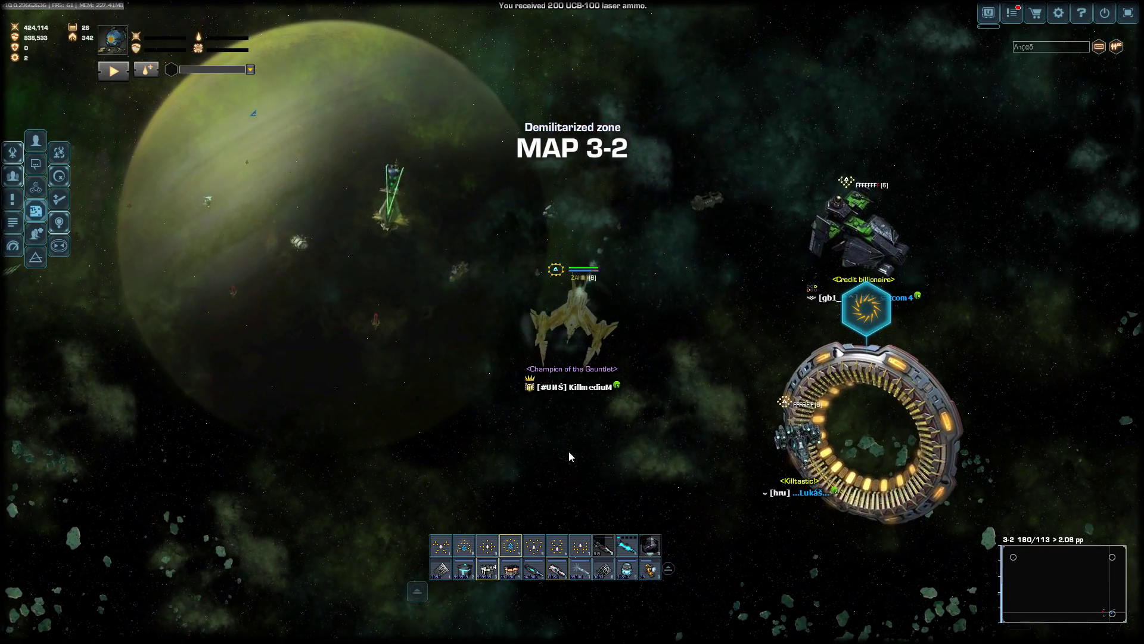
{"action": "left_click", "coordinate": [865, 499]}
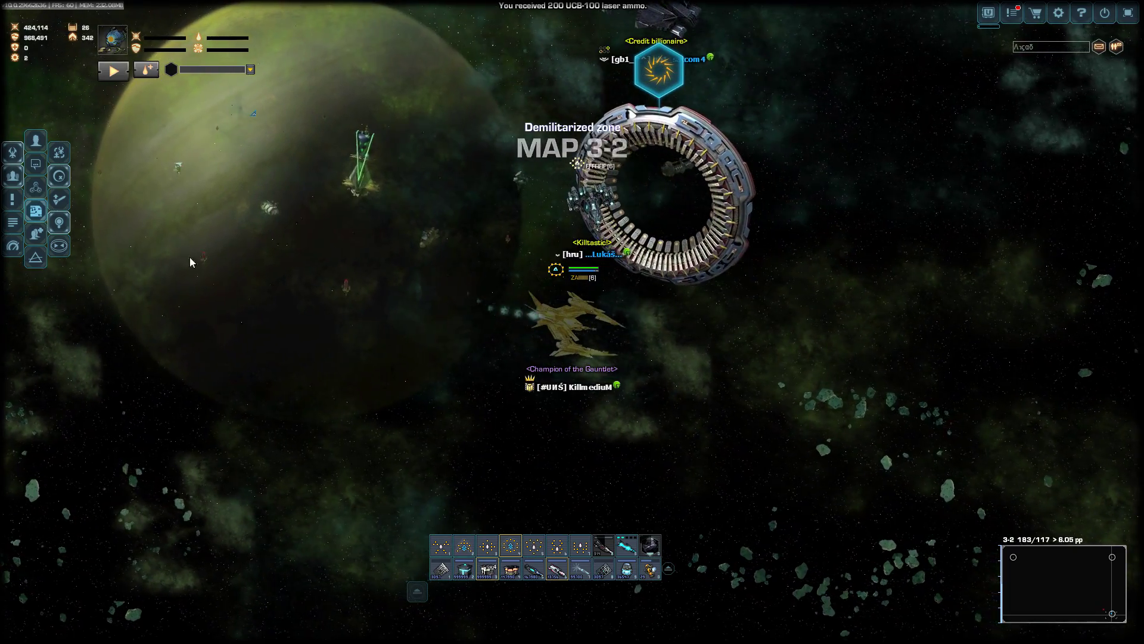
{"action": "left_click", "coordinate": [791, 293]}
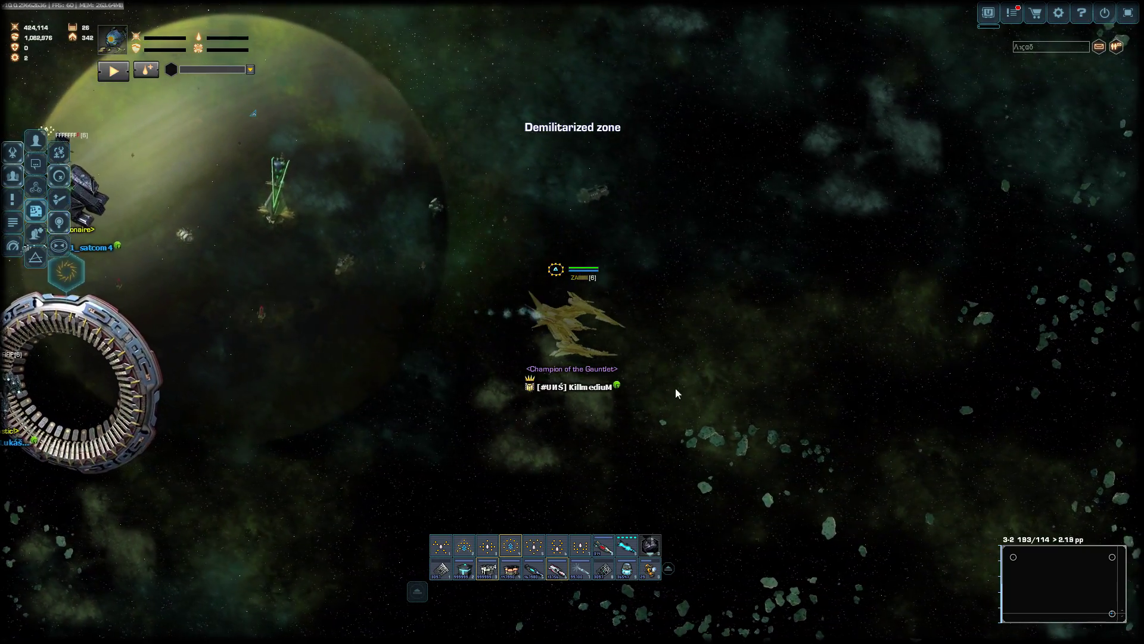
{"action": "left_click", "coordinate": [453, 310]}
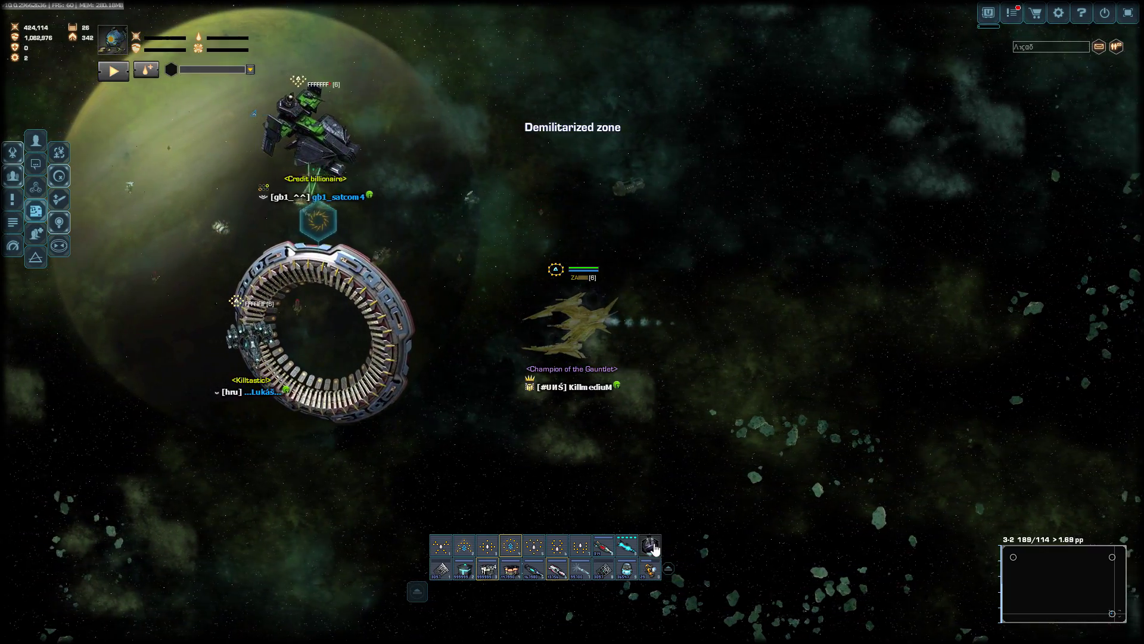
{"action": "left_click", "coordinate": [894, 294]}
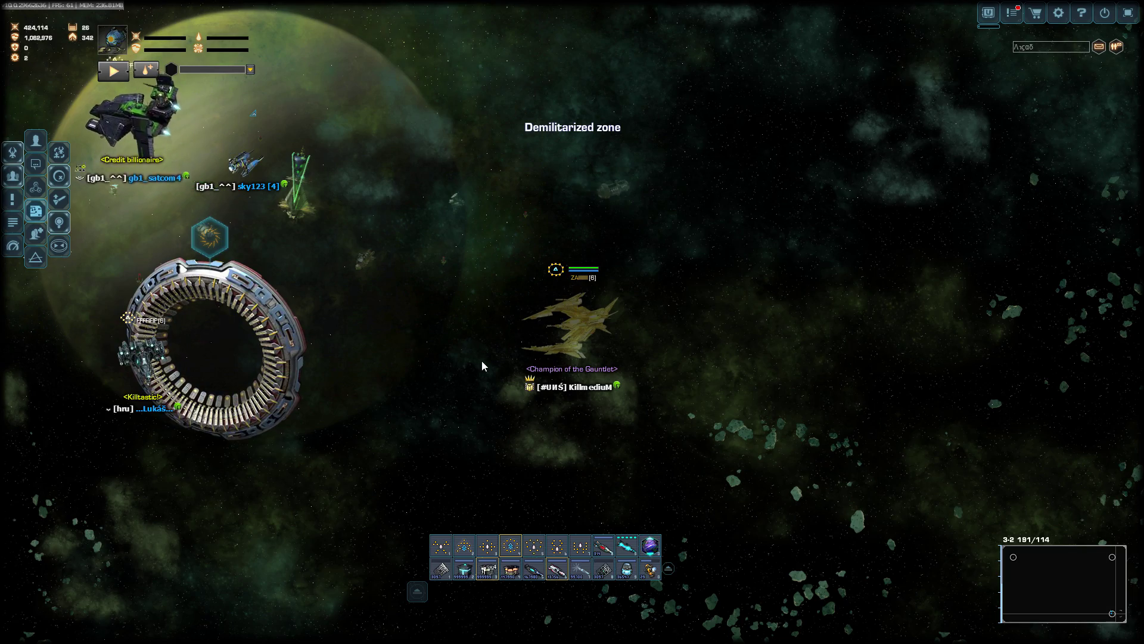
{"action": "left_click", "coordinate": [522, 339]}
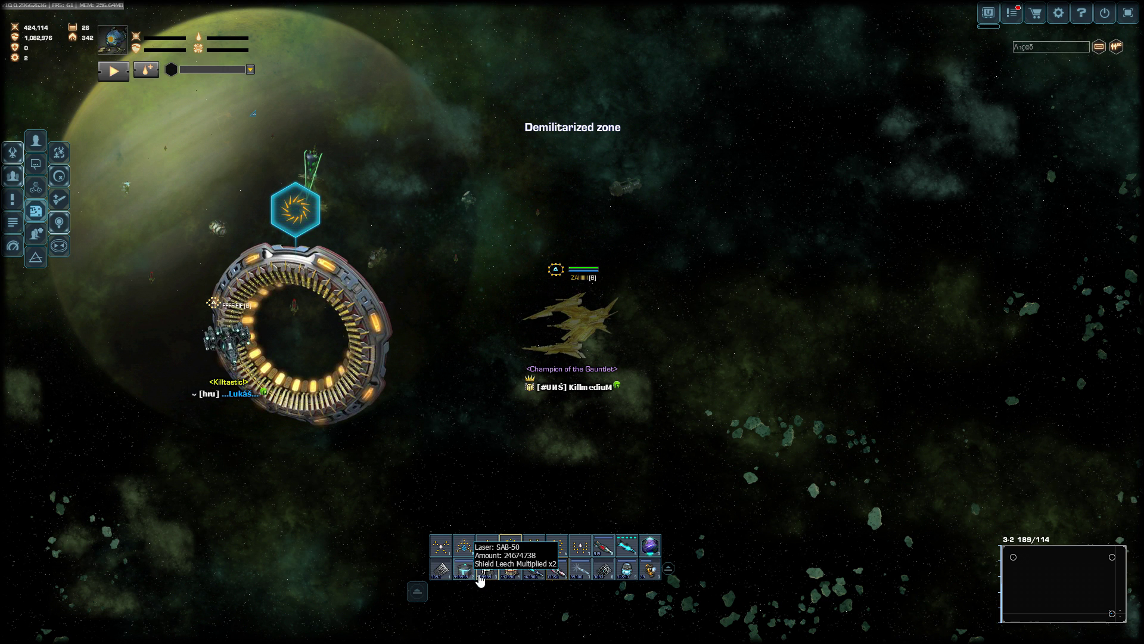
{"action": "left_click", "coordinate": [765, 412]}
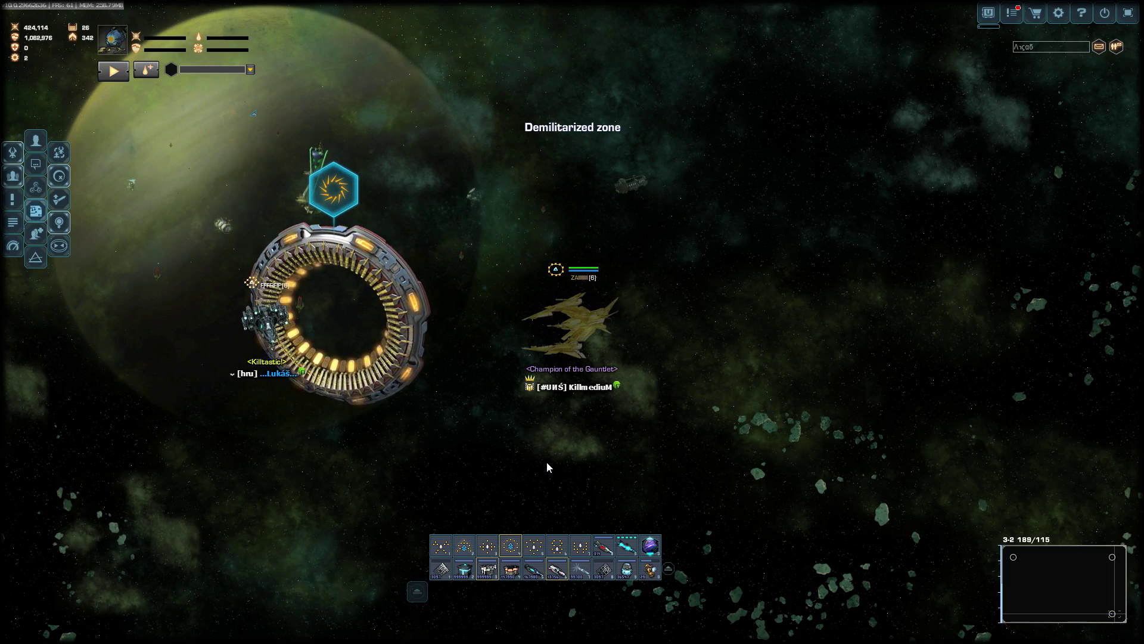
{"action": "left_click", "coordinate": [784, 317]}
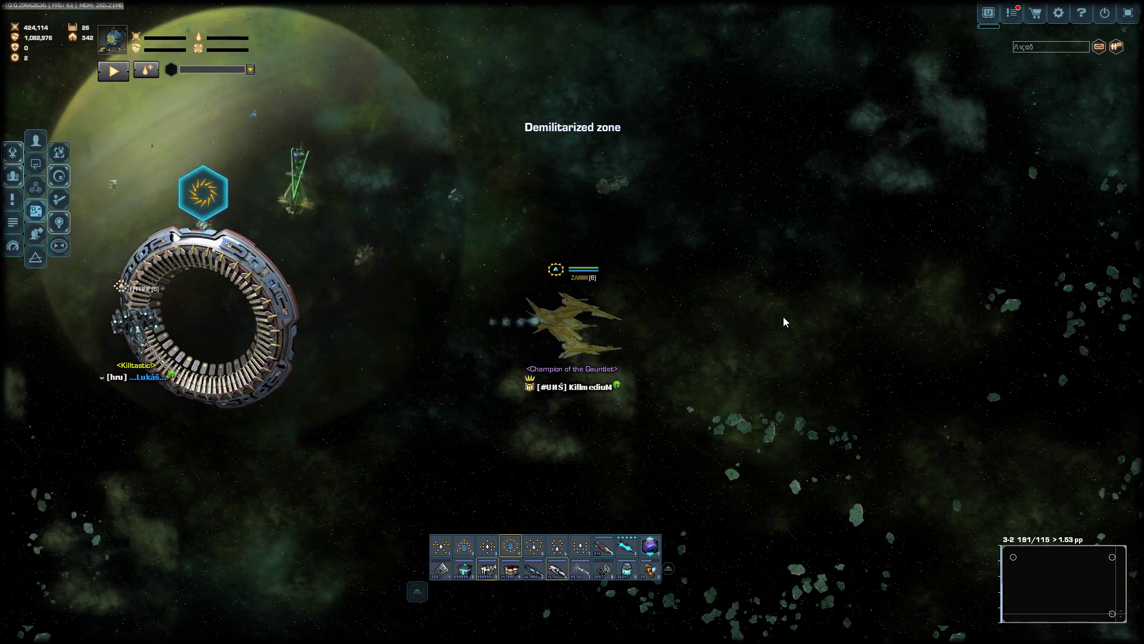
Activate the nearby jump gate with the J hotkey.
{"action": "key", "text": "j"}
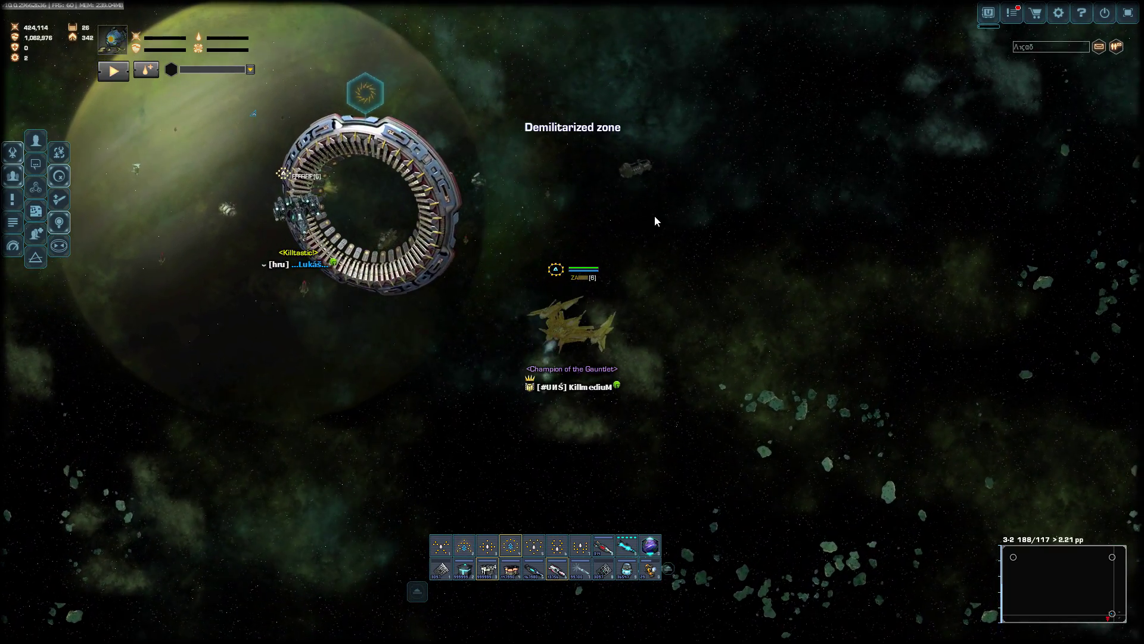
{"action": "key", "text": "f"}
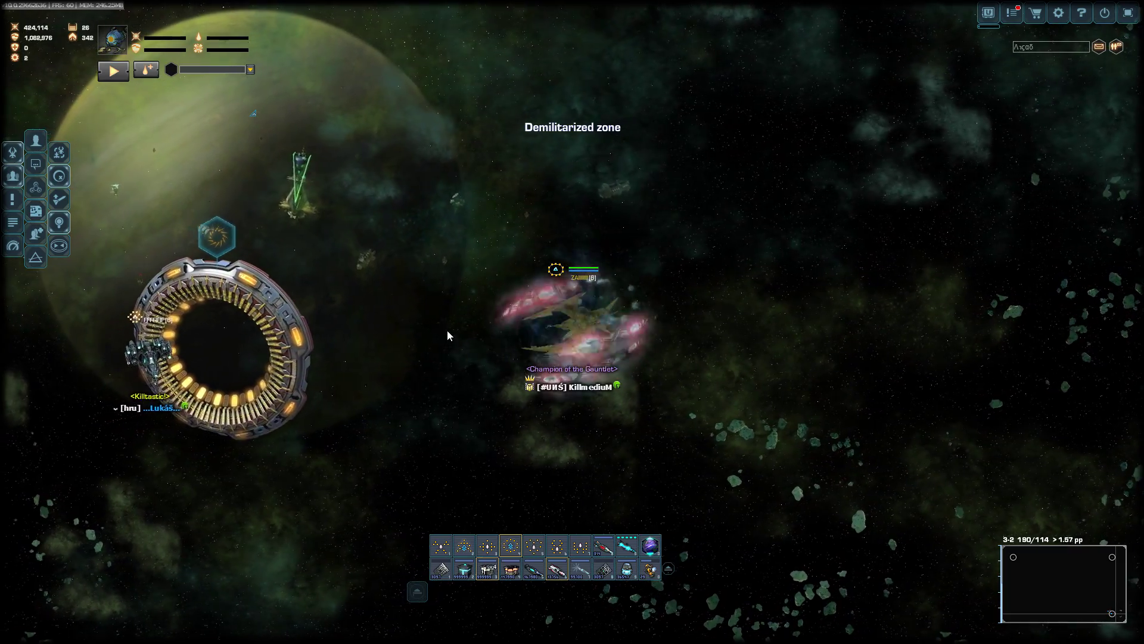